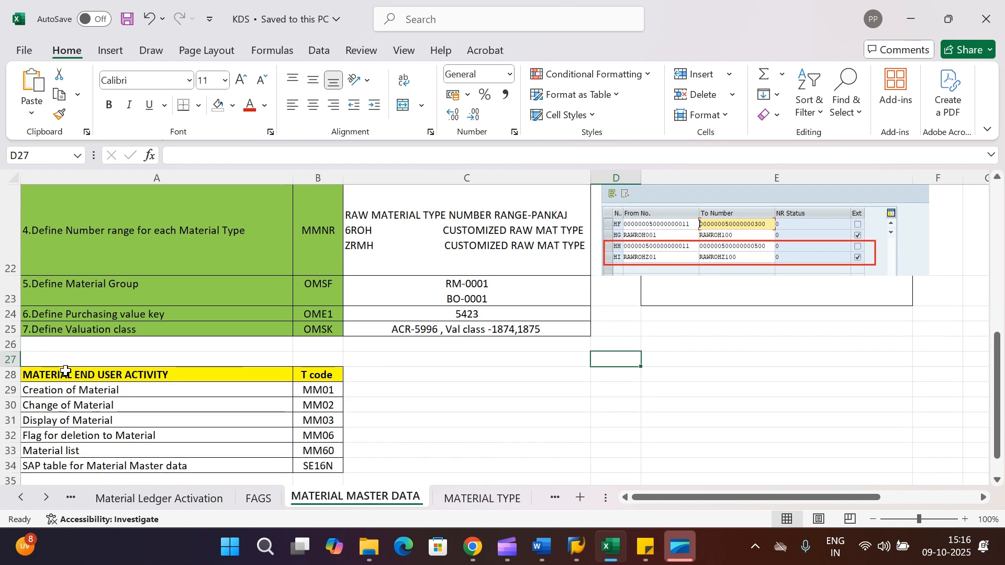
Review the material end user activities, their T codes and the configuration values in the MATERIAL MASTER DATA sheet.
click(68, 373)
click(301, 377)
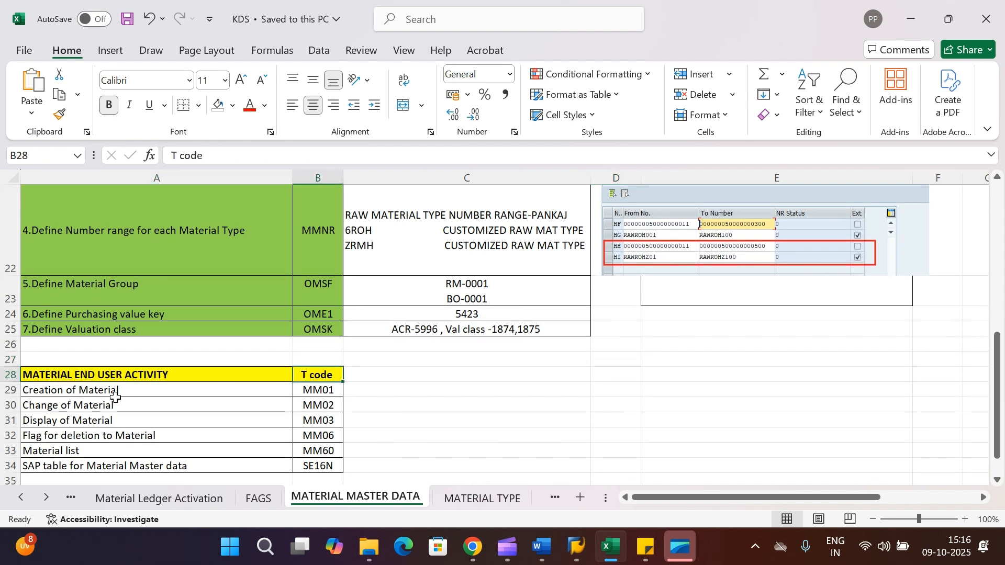
click(304, 392)
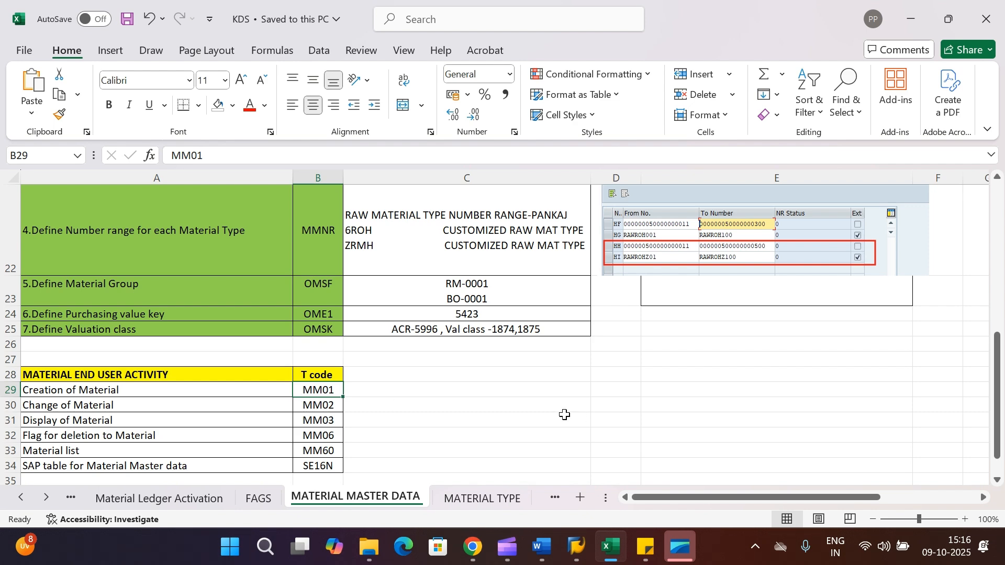
scroll(555, 413, up, 2)
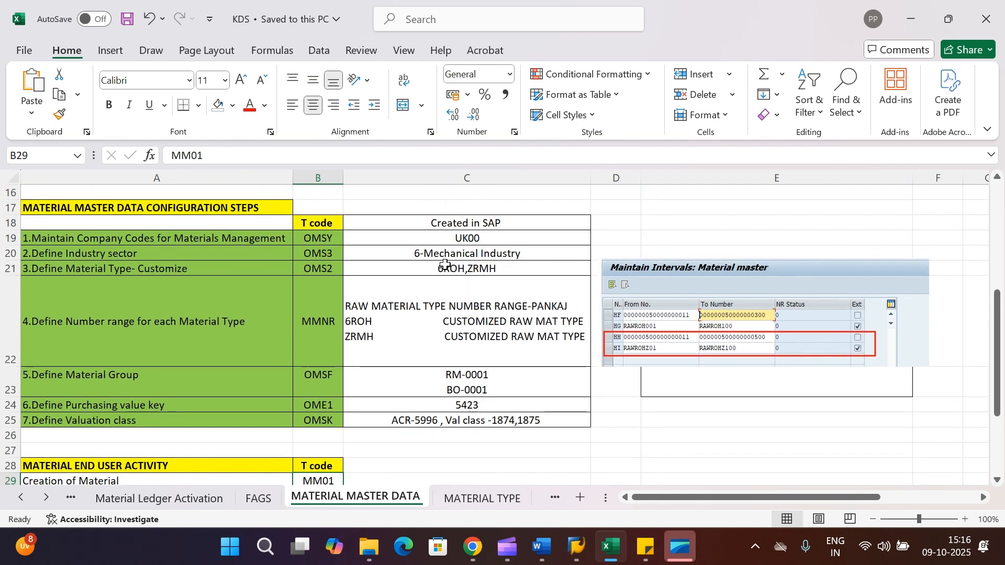
scroll(455, 314, down, 2)
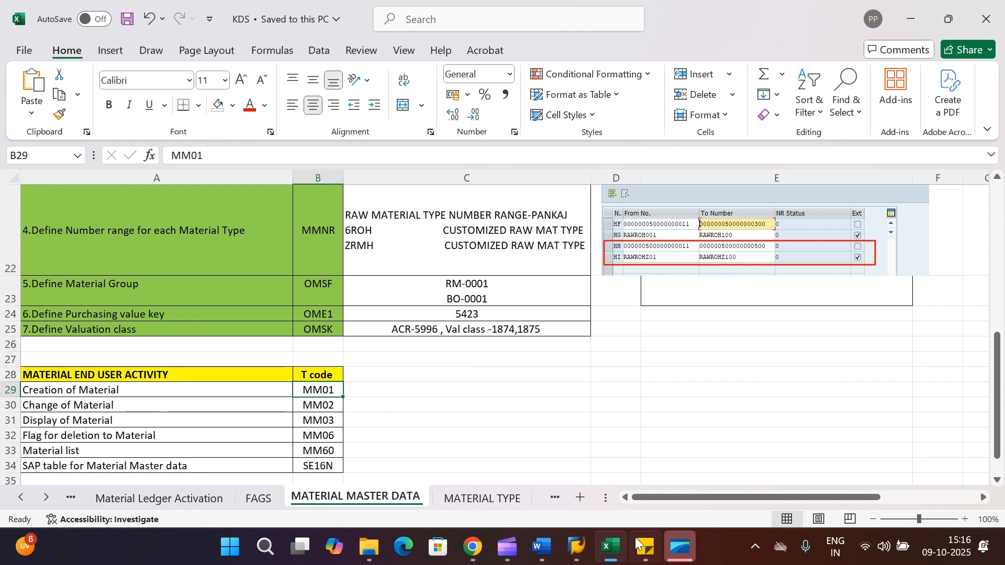
Switch to SAP, return from the IMG to SAP Easy Access and start transaction MM01.
mouse_move(584, 535)
click(607, 479)
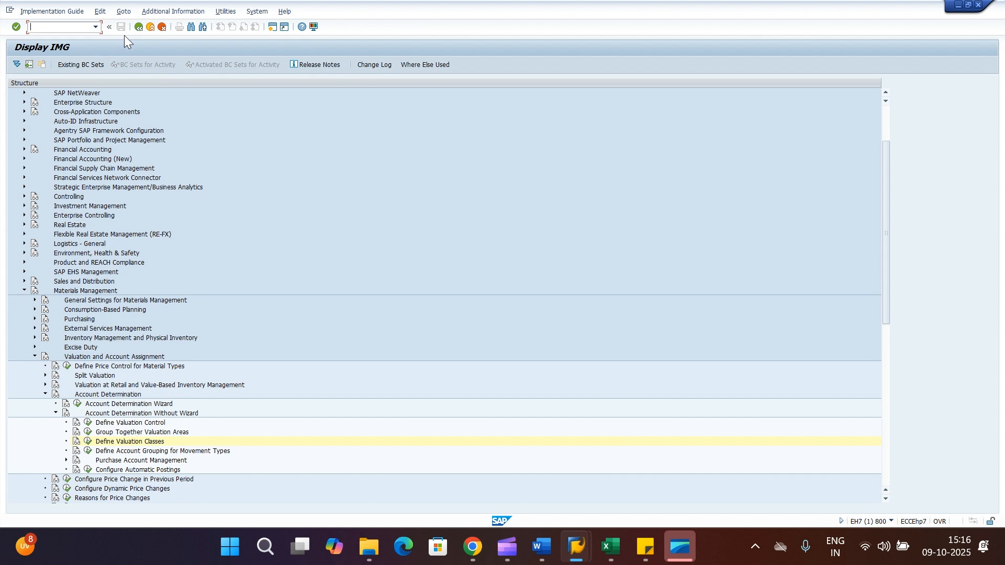
click(138, 27)
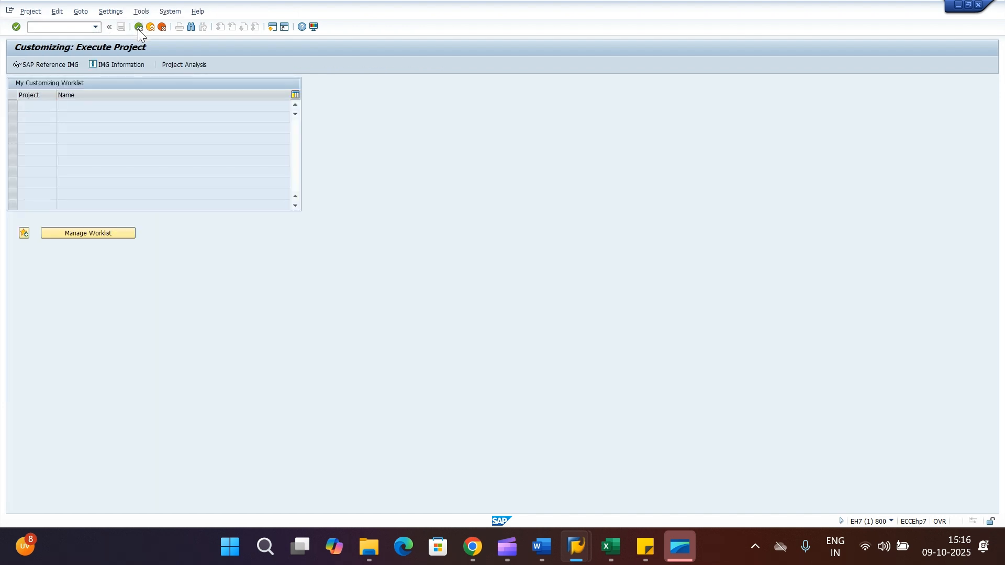
click(138, 28)
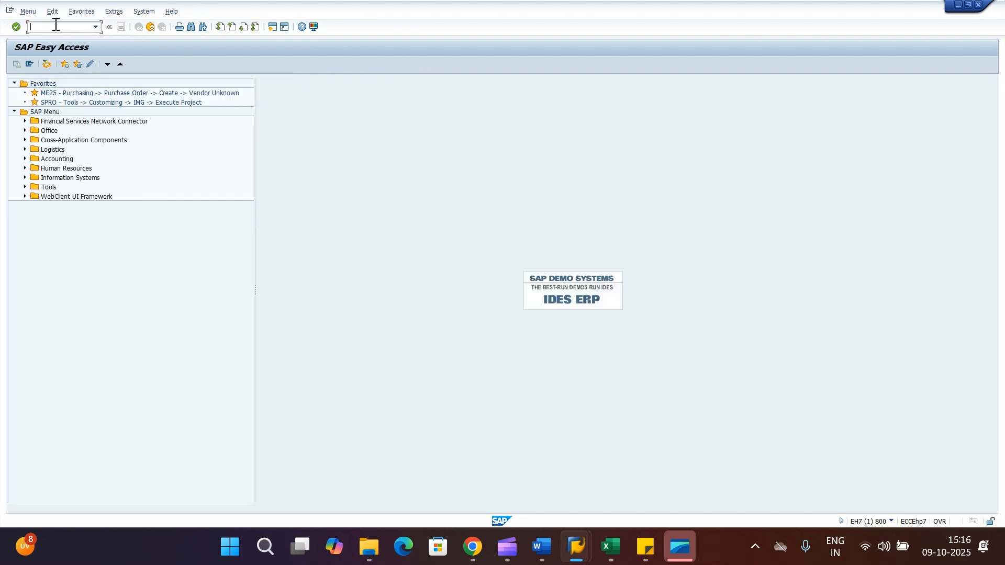
text(MM01)
key(Return)
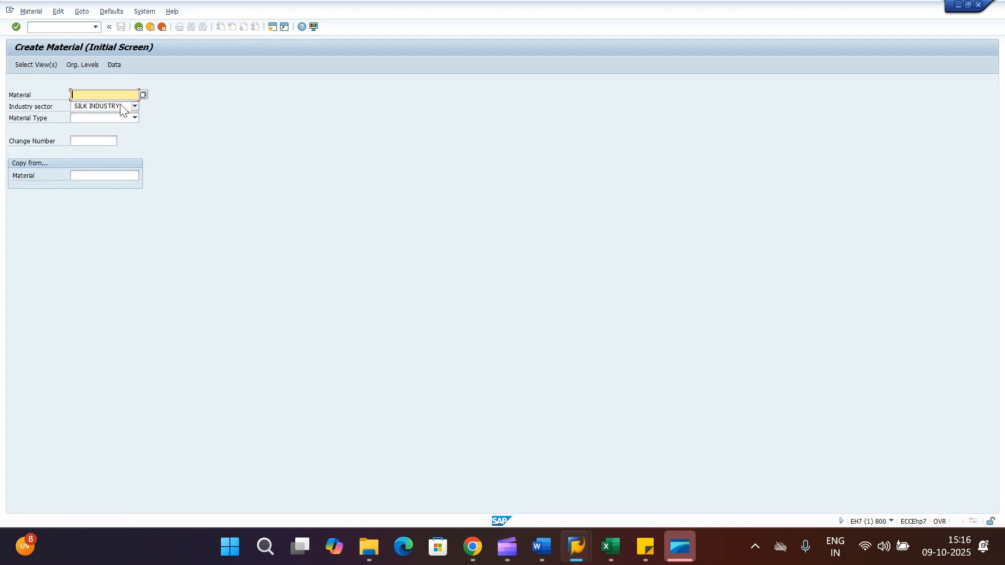
Switch to the Excel workbook and look up the configured industry sector among the material master configuration steps.
click(605, 556)
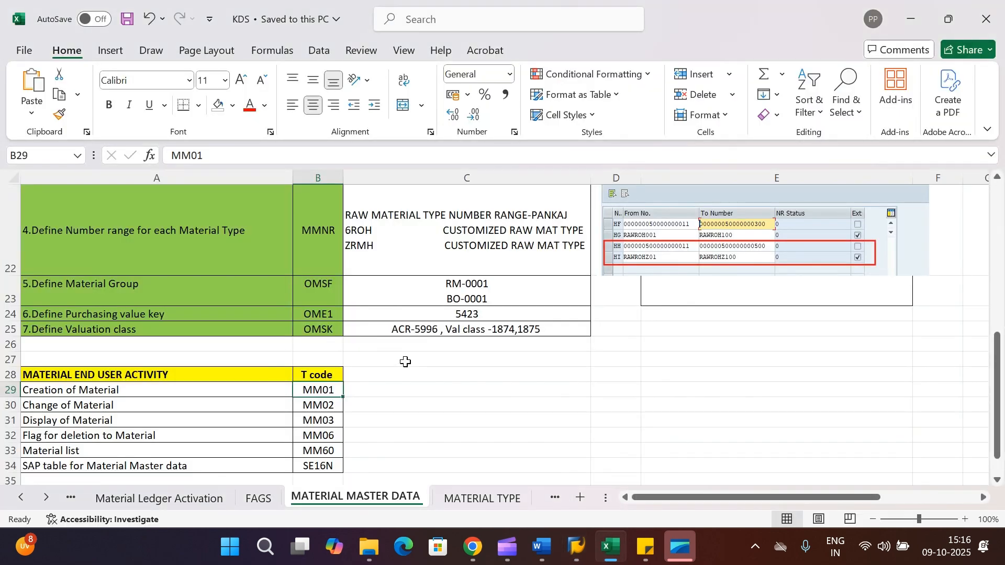
scroll(403, 361, up, 2)
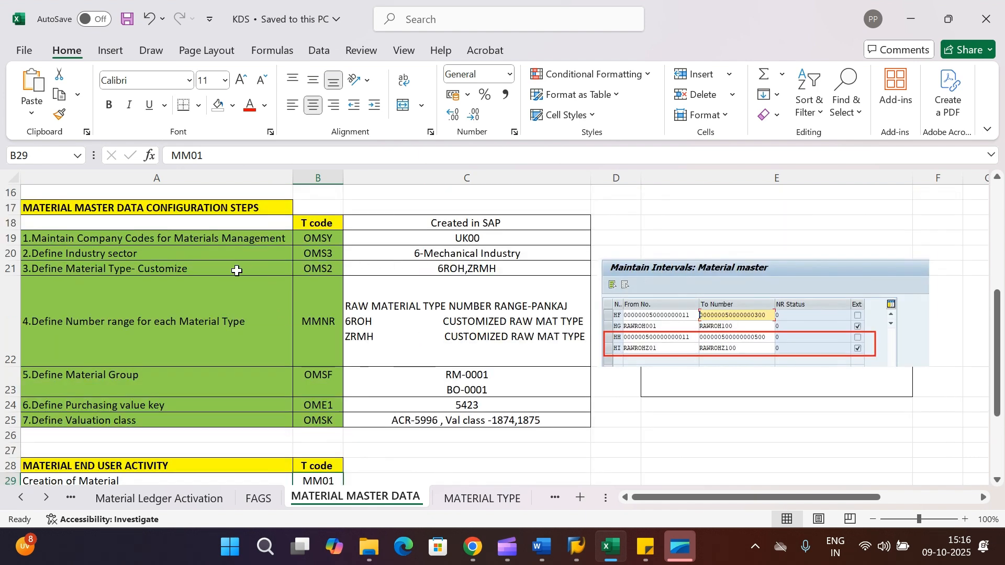
drag(92, 255, 448, 252)
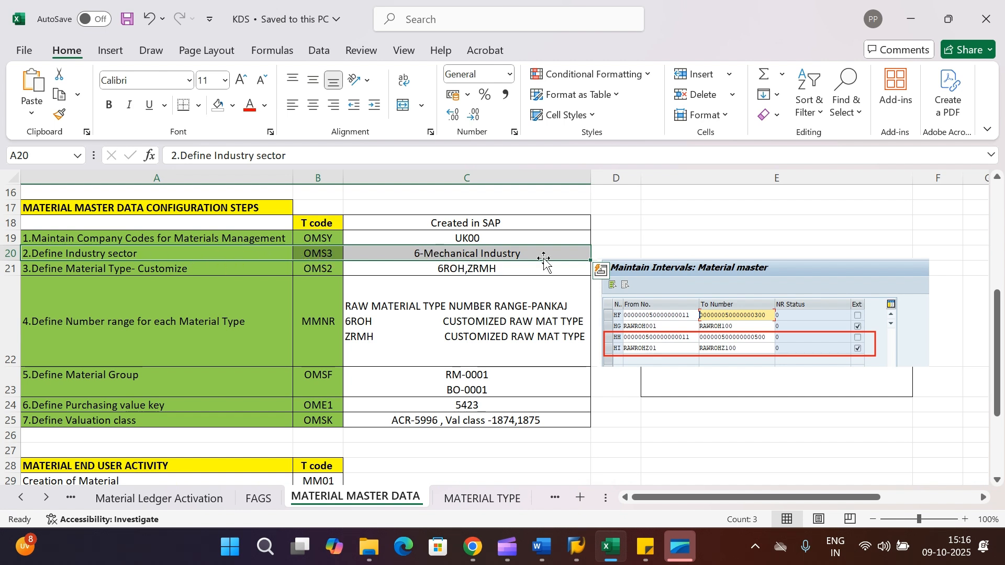
Back in SAP, set industry sector 6 MECHANICAL INDUSTRIES and material type 6ROH CUSTOMIZED RAW MAT TYPE, and continue to view selection.
mouse_move(585, 552)
click(625, 465)
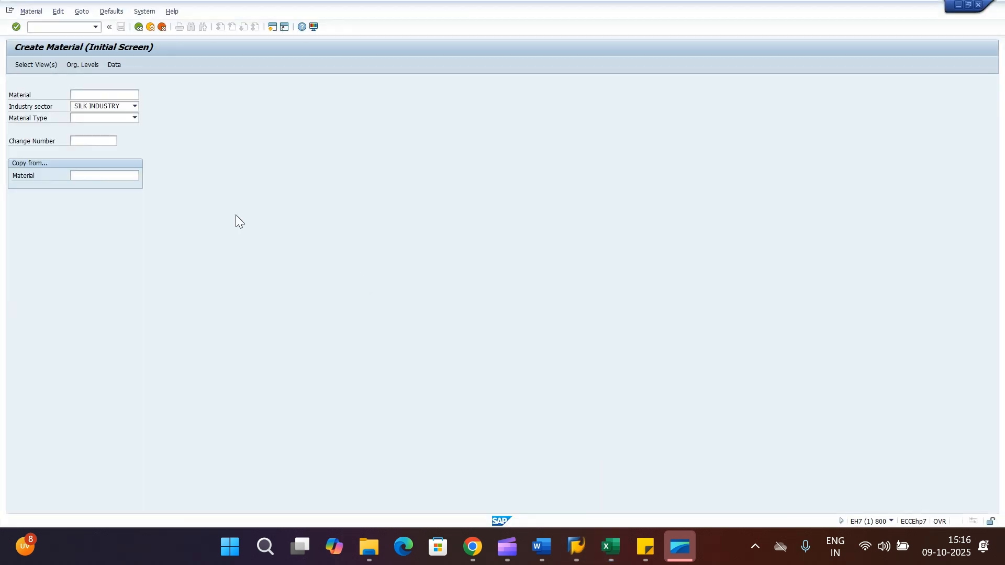
click(135, 107)
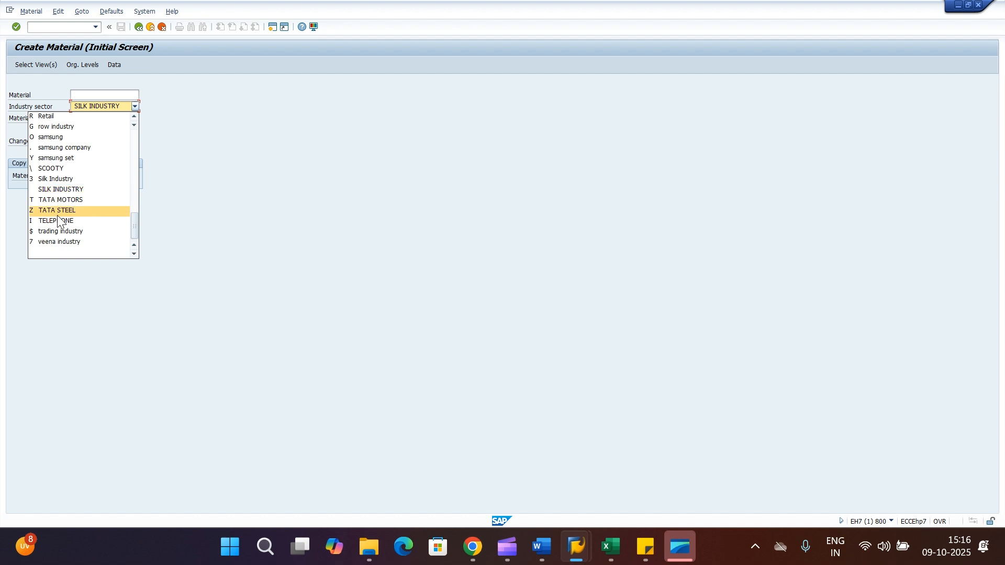
scroll(59, 198, up, 5)
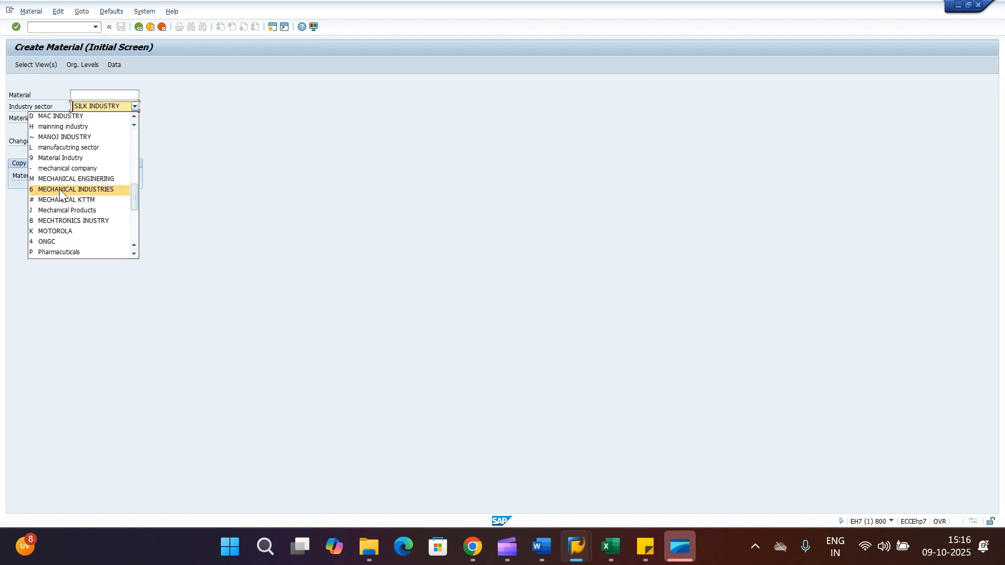
click(60, 190)
click(135, 118)
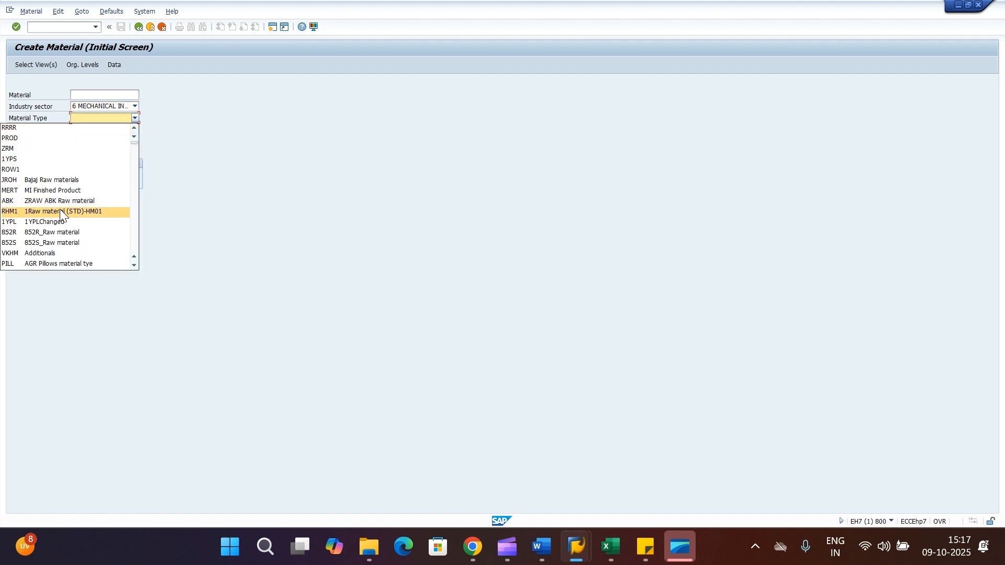
key(6)
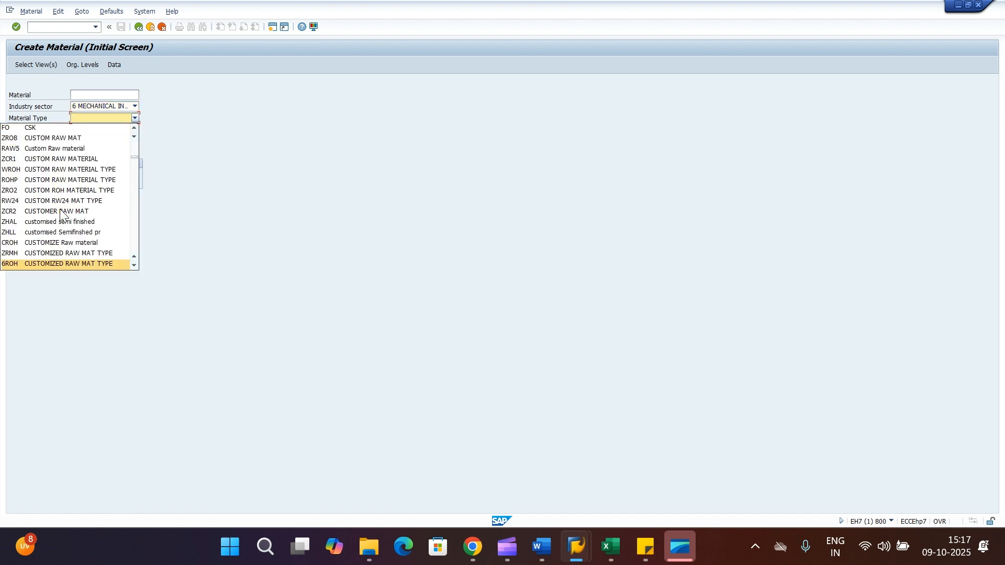
click(81, 267)
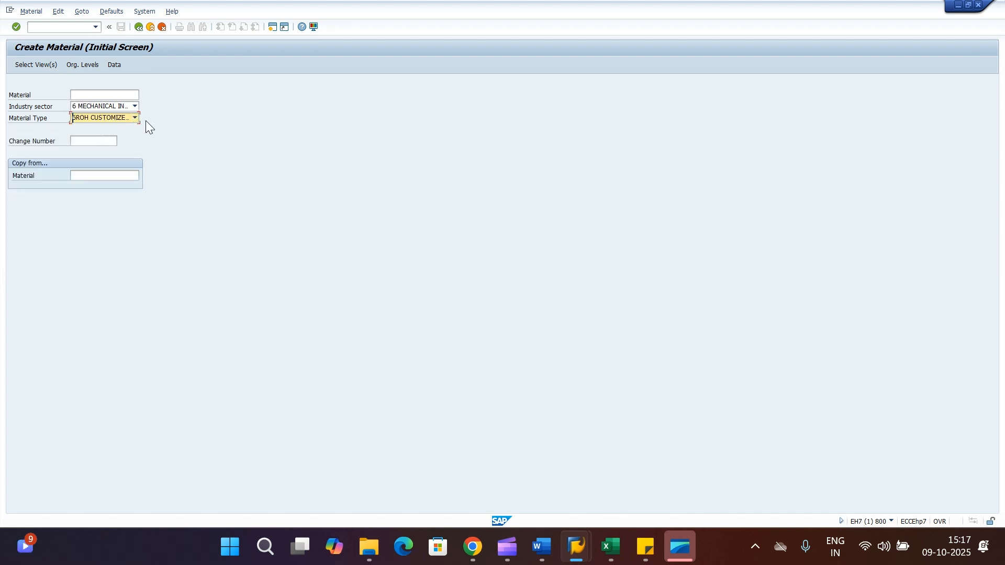
key(Return)
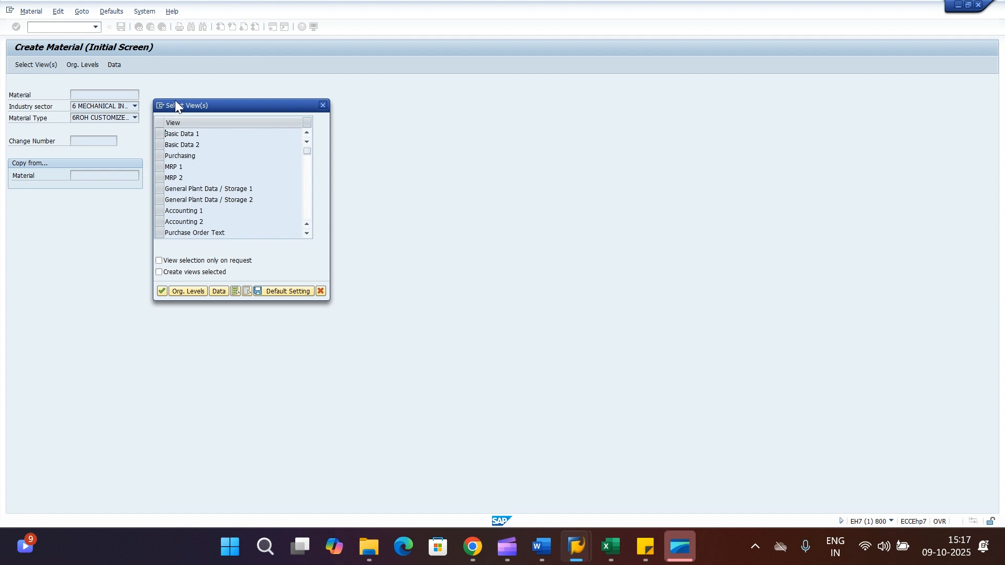
Select the Basic Data 1–2, Purchasing, General Plant Data / Storage 1–2 and Accounting 1–2 views, and proceed to the organizational levels.
drag(175, 105, 255, 85)
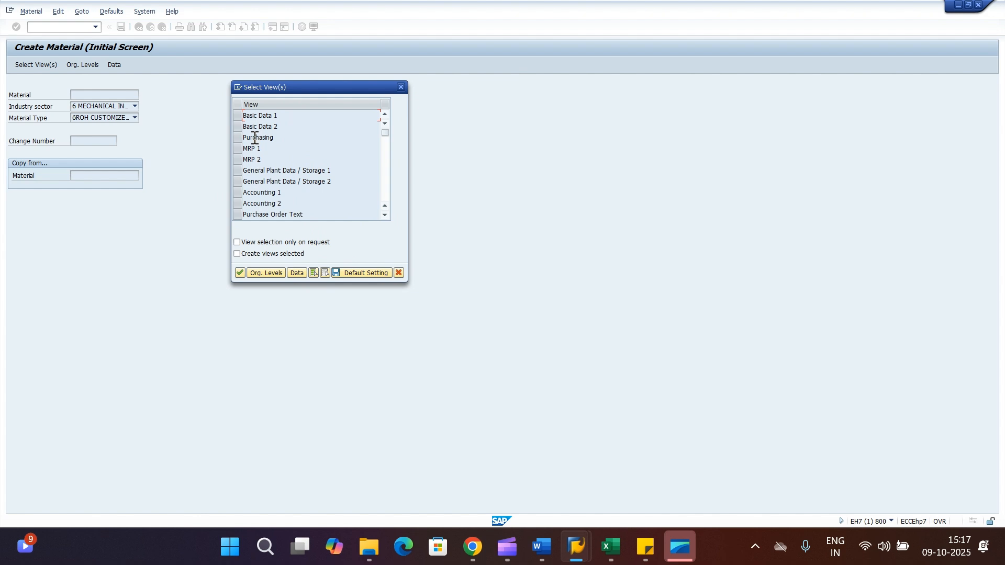
click(238, 116)
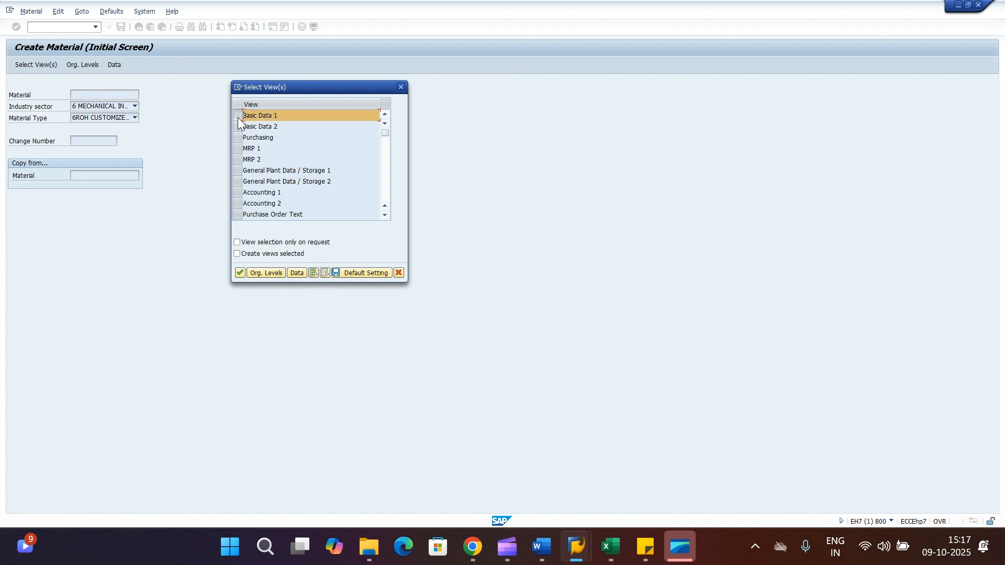
click(236, 126)
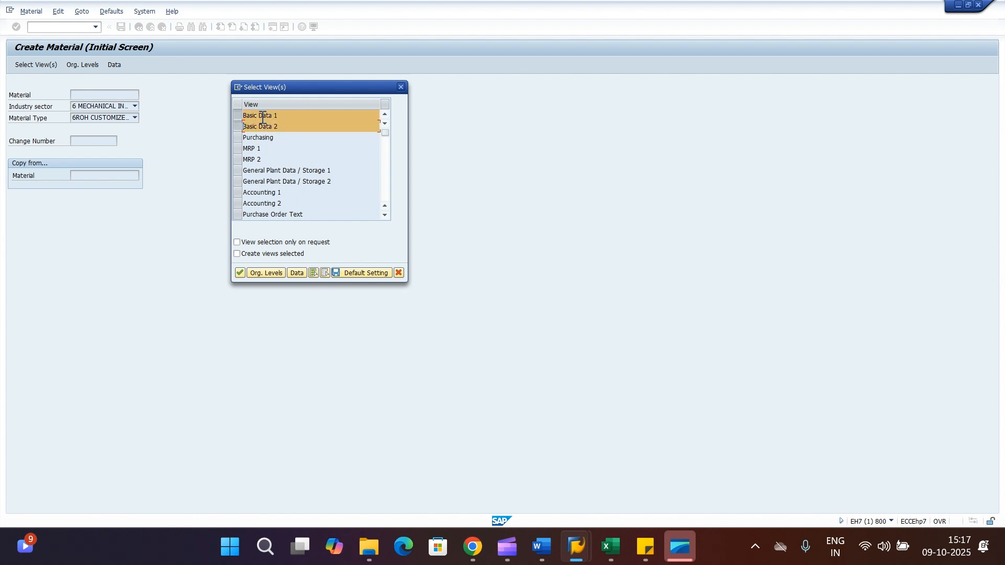
click(237, 137)
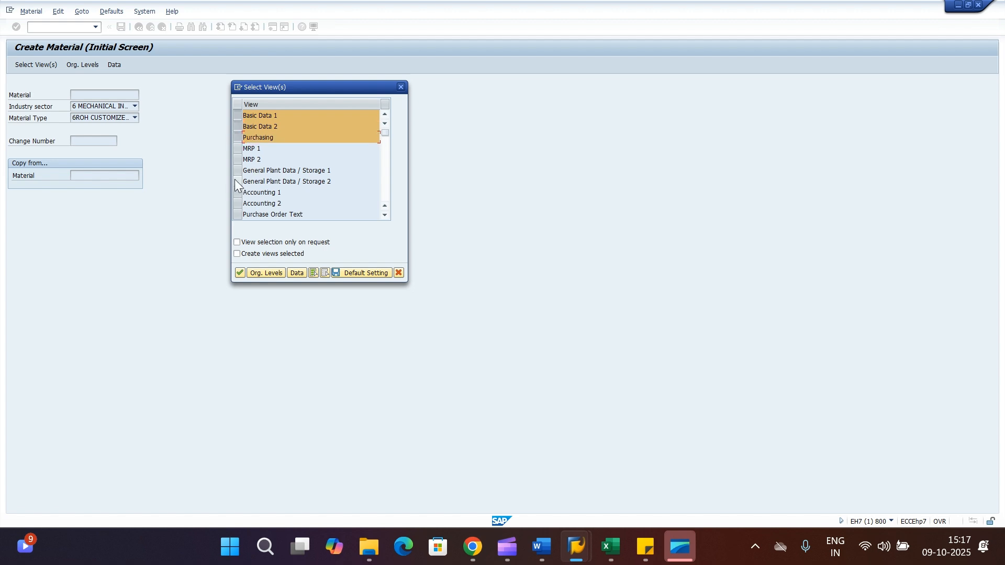
click(238, 170)
click(237, 181)
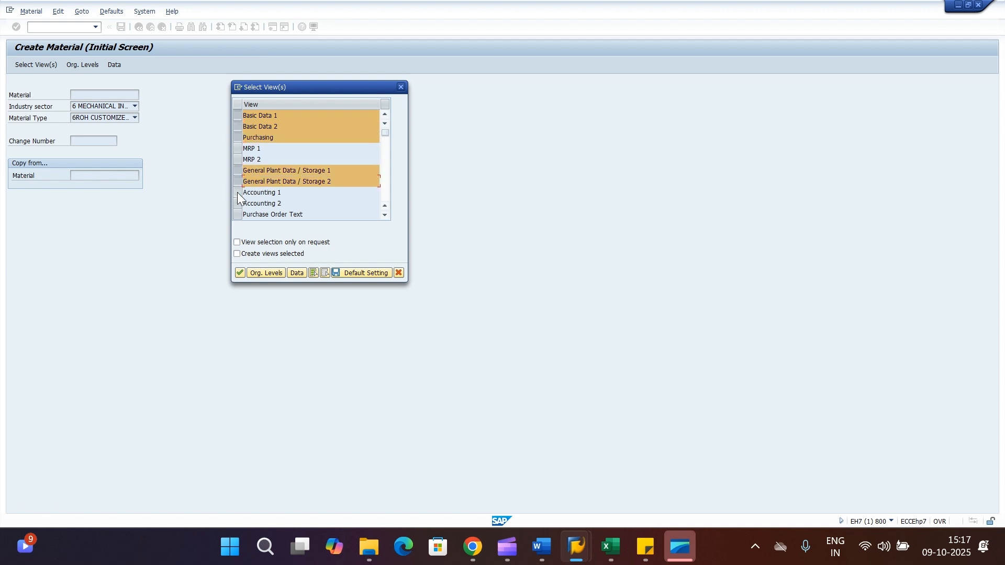
click(237, 193)
click(237, 203)
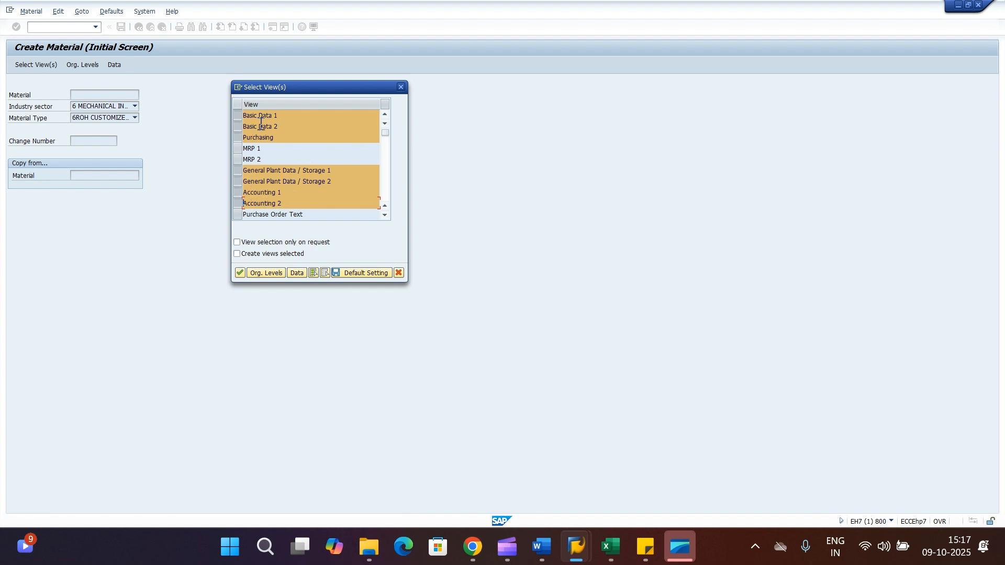
click(263, 271)
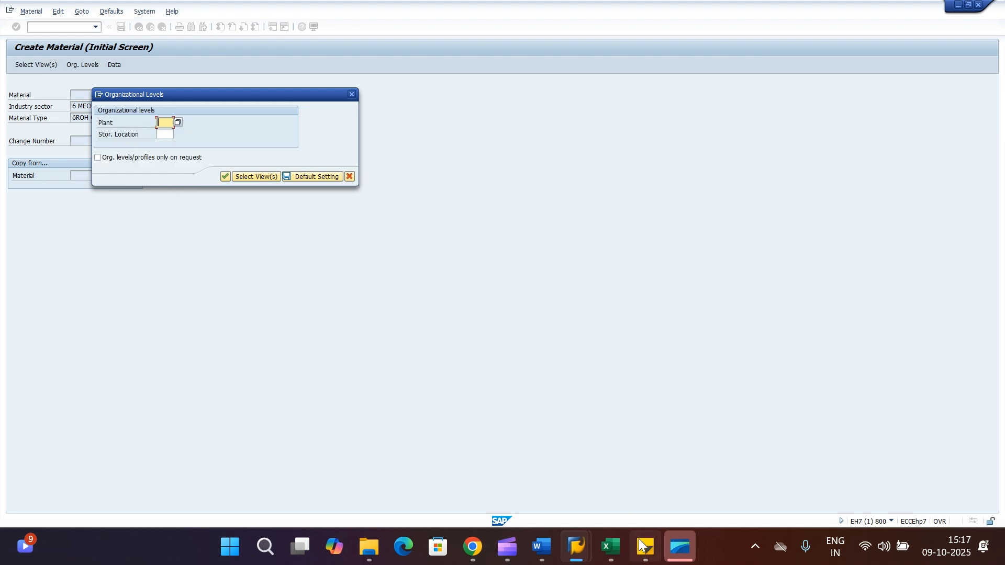
Switch to the Excel workbook and look up the plant and storage location codes in the ENTERPRISE STRUCTURE sheet.
click(610, 547)
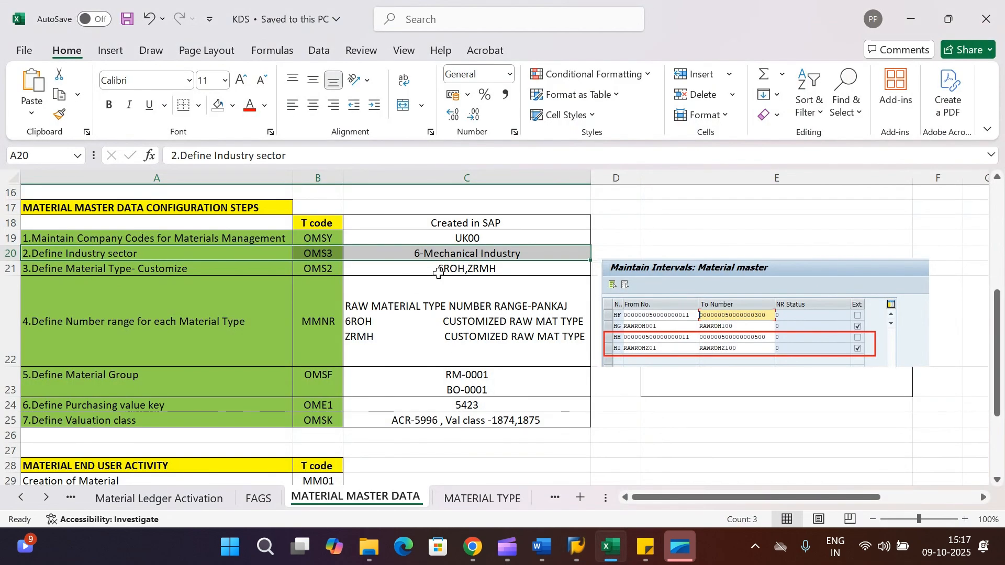
click(23, 501)
click(23, 501)
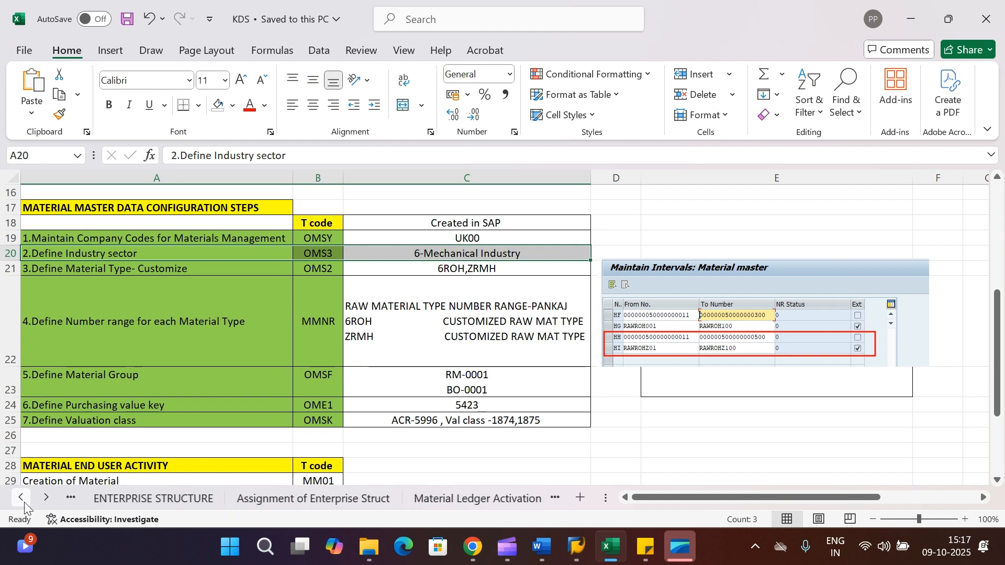
click(172, 498)
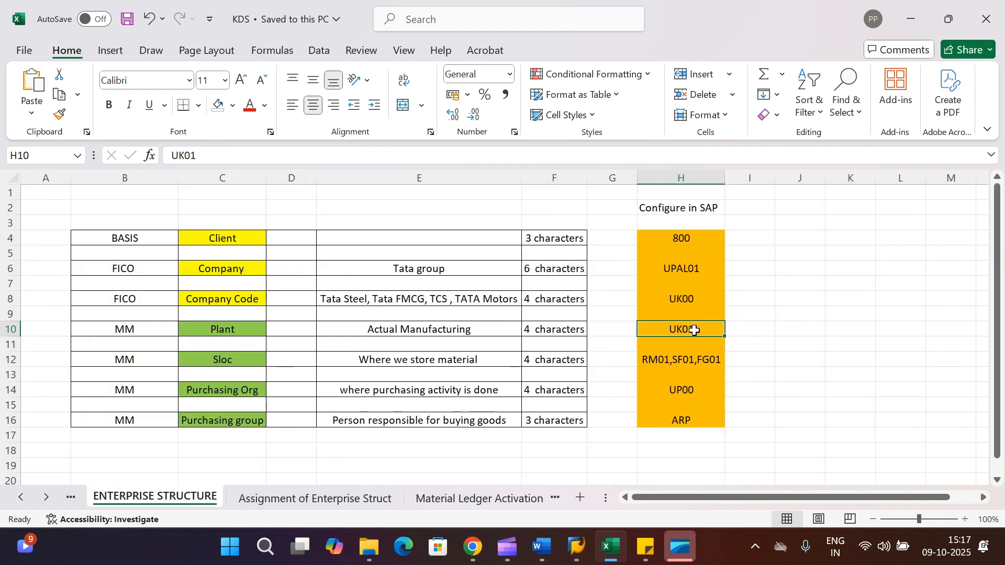
click(649, 361)
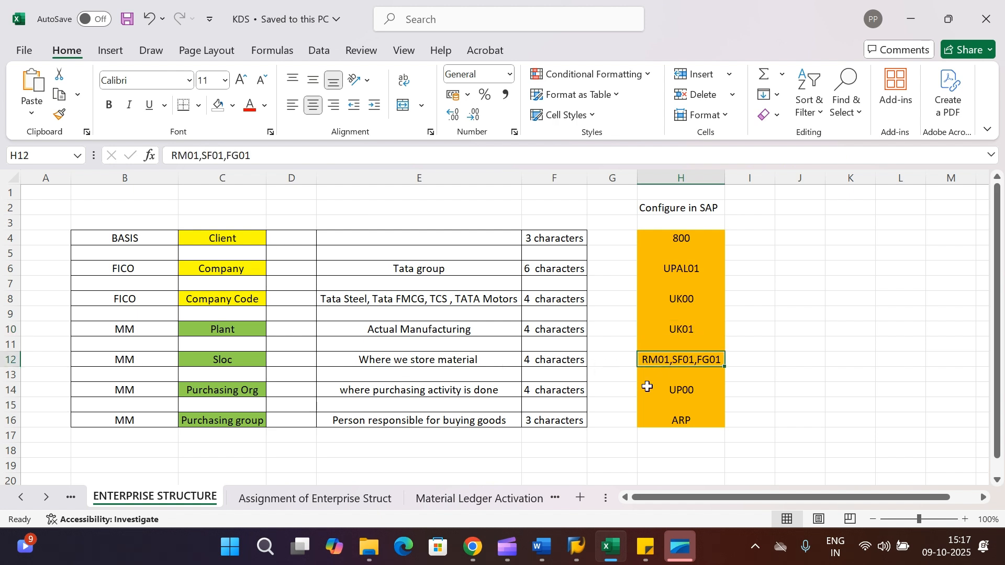
Back in SAP, enter plant UK01 and storage location RM01, confirm the organizational levels and highlight the assigned material number.
mouse_move(573, 552)
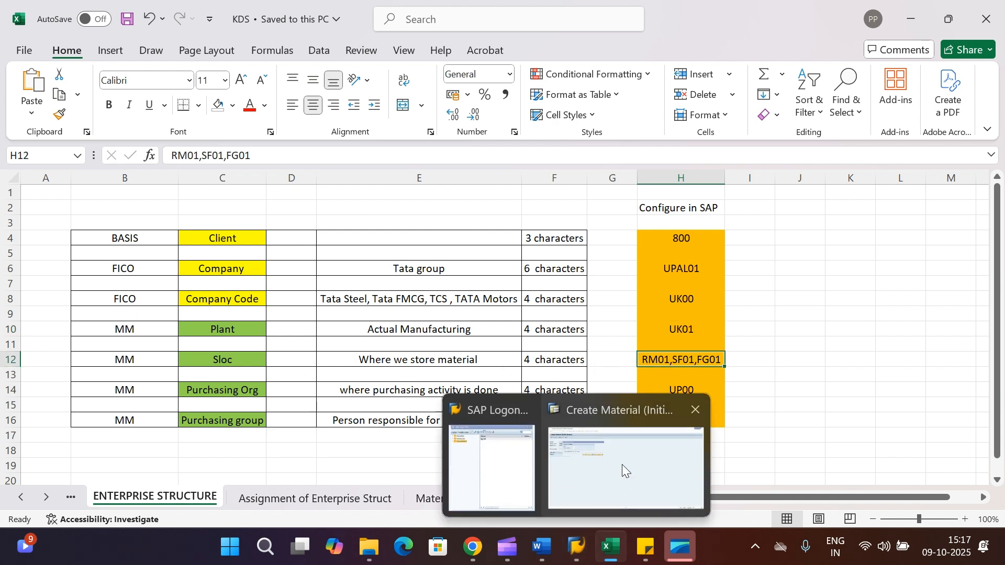
click(622, 463)
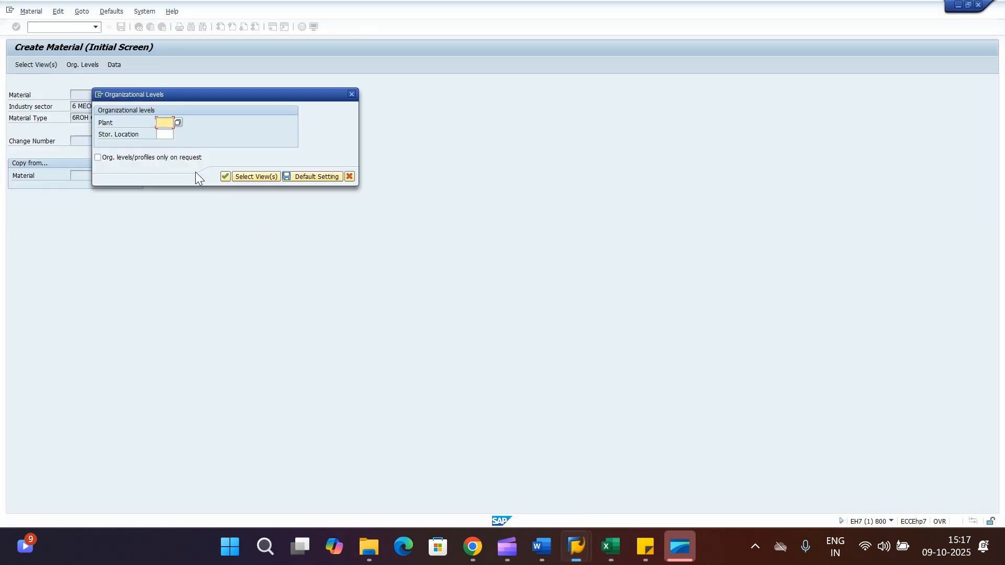
click(163, 134)
text(R)
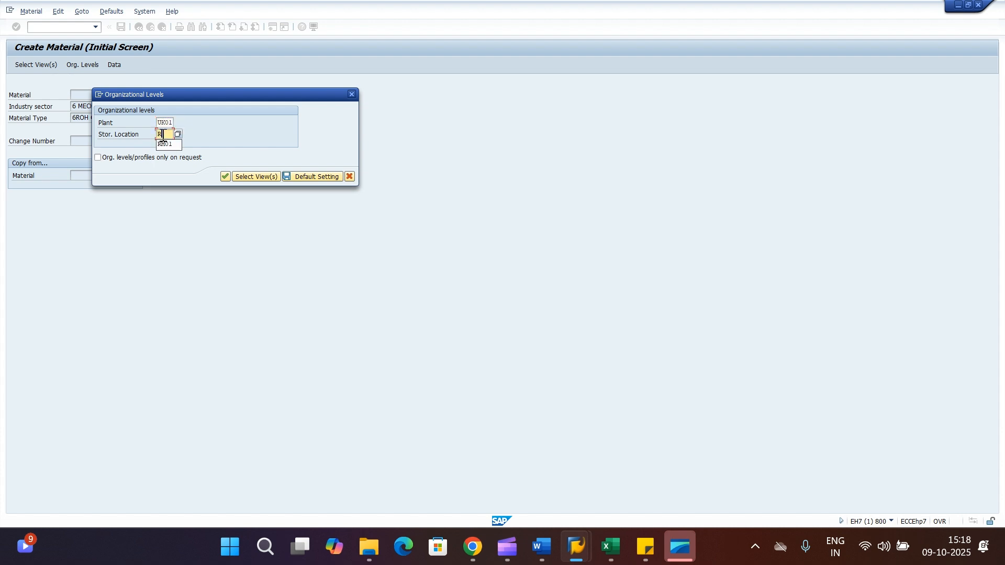
text(M01)
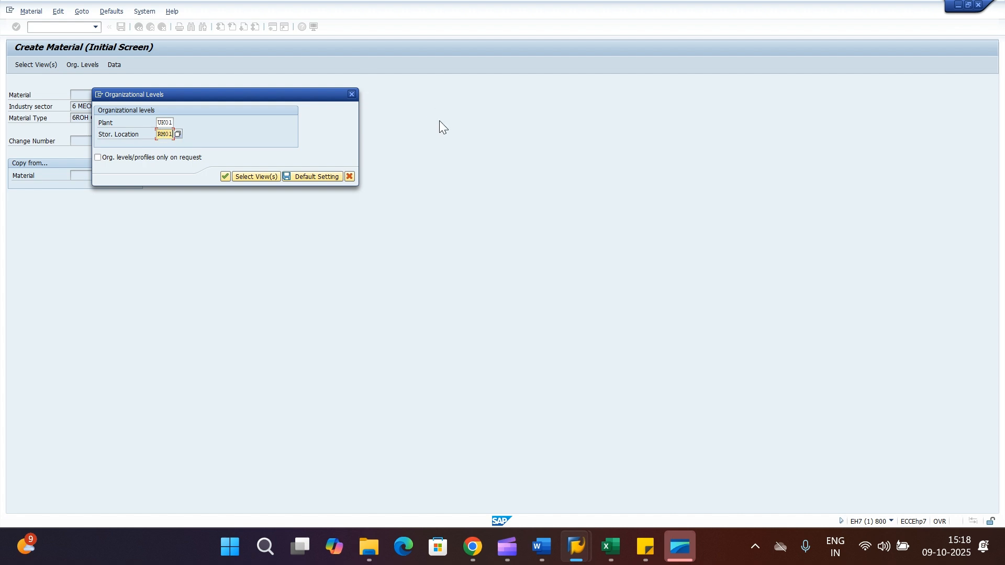
click(226, 180)
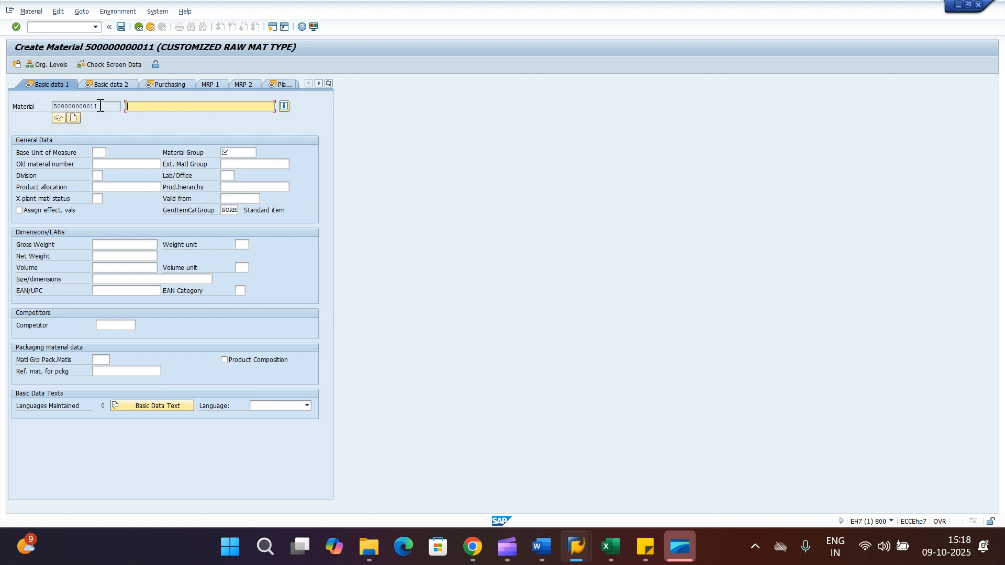
drag(101, 106, 46, 106)
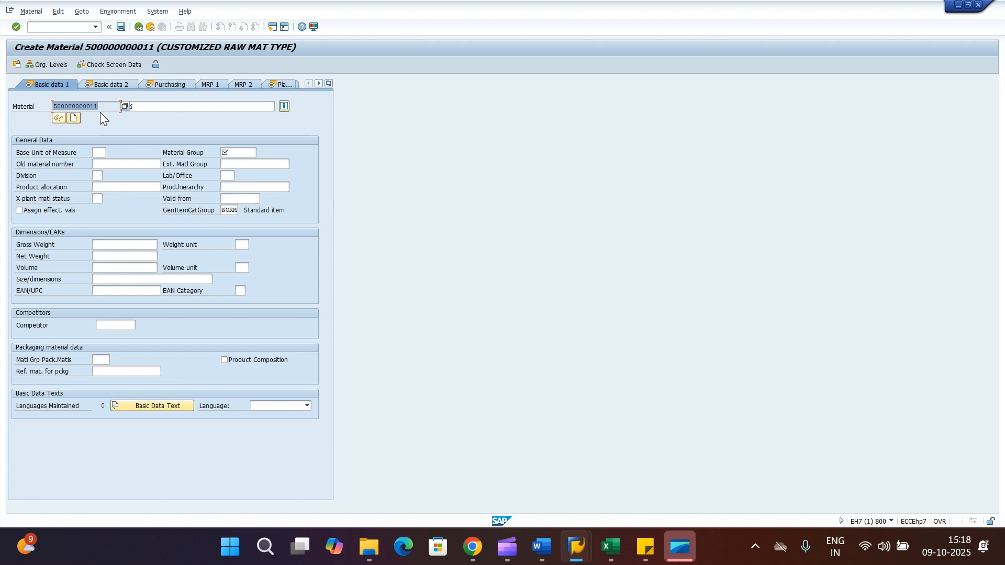
Switch to the Excel workbook and look up the material type's number range in the MATERIAL MASTER DATA sheet.
click(610, 547)
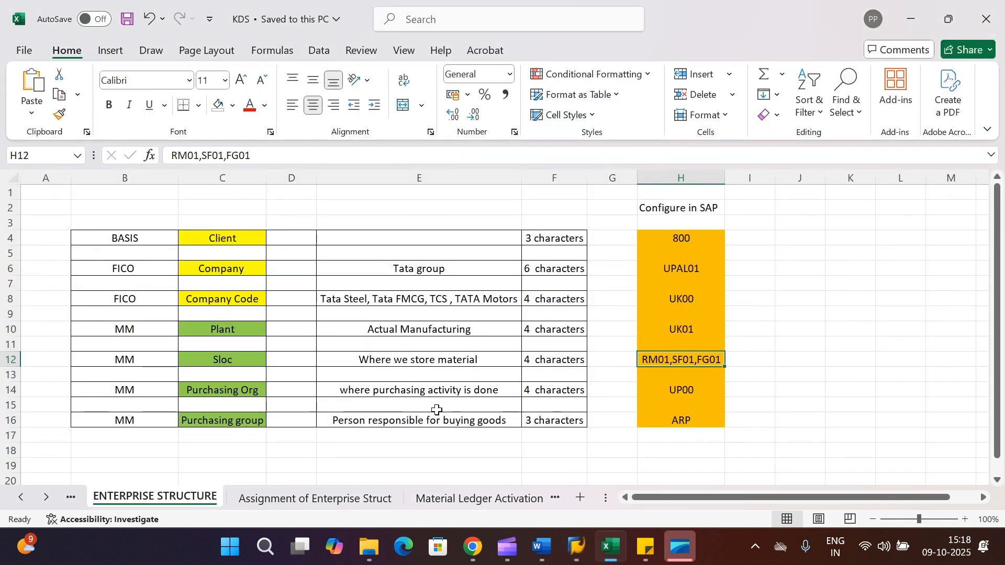
click(49, 497)
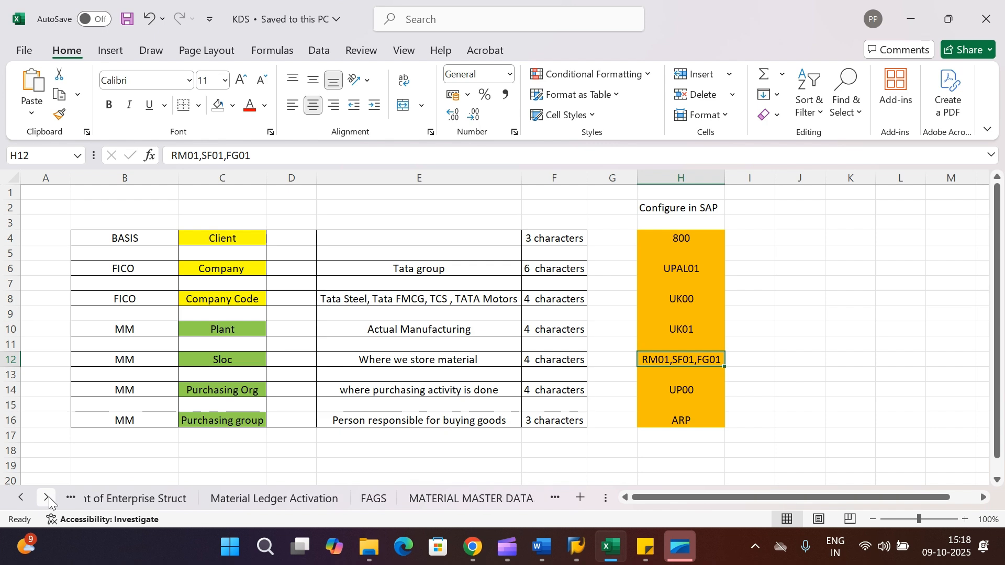
click(48, 498)
click(364, 499)
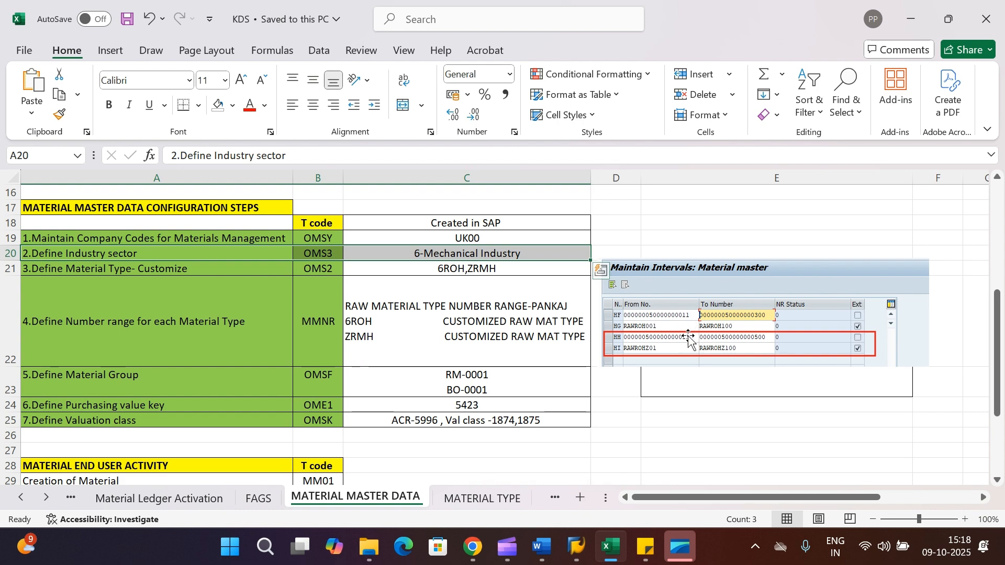
Back in SAP, enter the material description MS PLATE 100X 100 X 9.5MM and set the base unit of measure to EA.
mouse_move(578, 545)
click(589, 521)
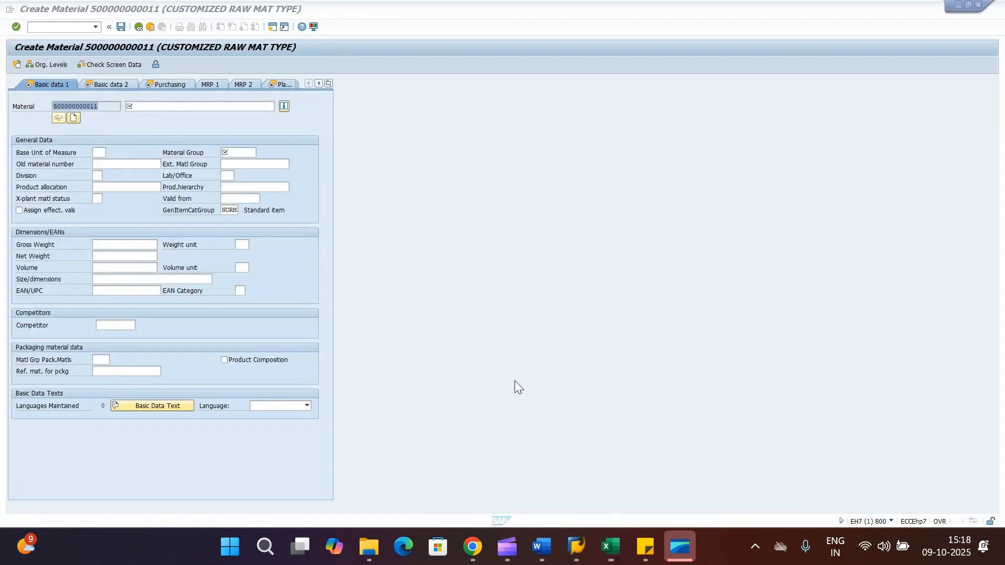
drag(101, 106, 34, 108)
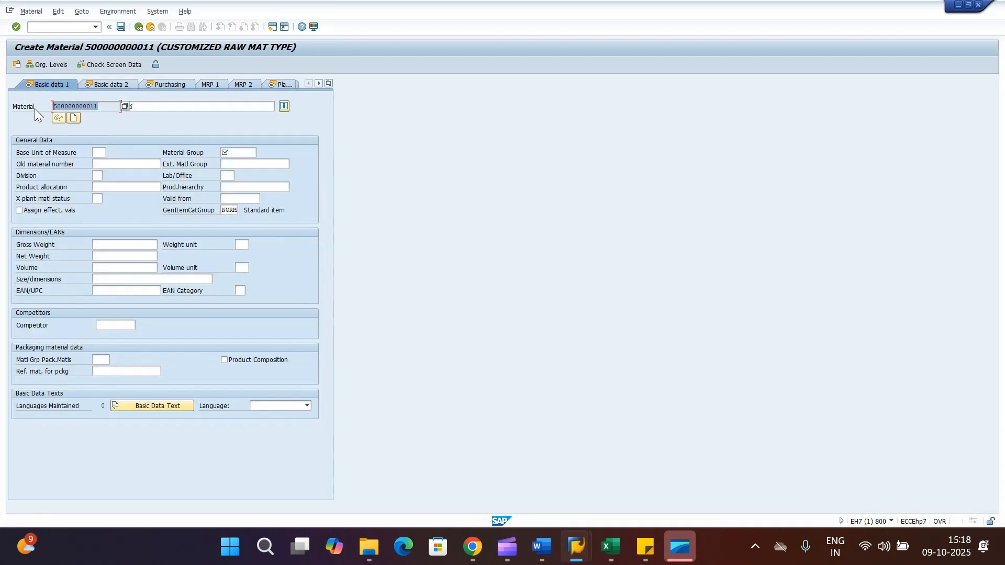
click(150, 109)
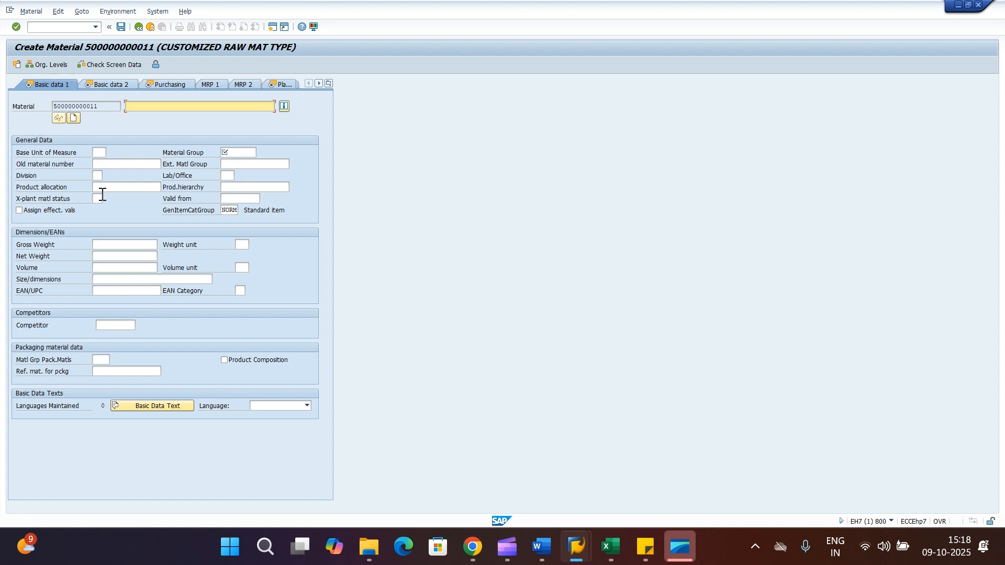
click(144, 106)
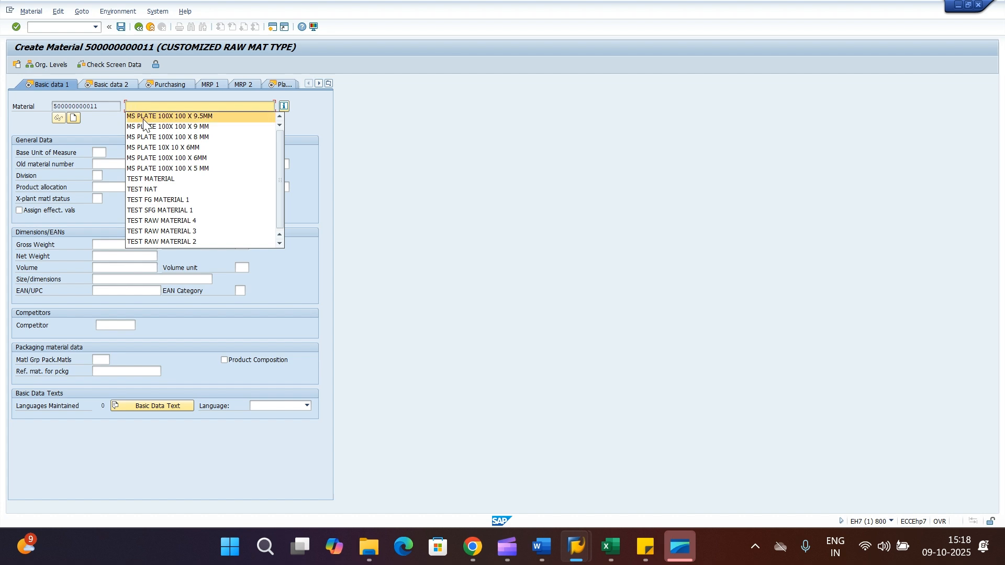
click(148, 117)
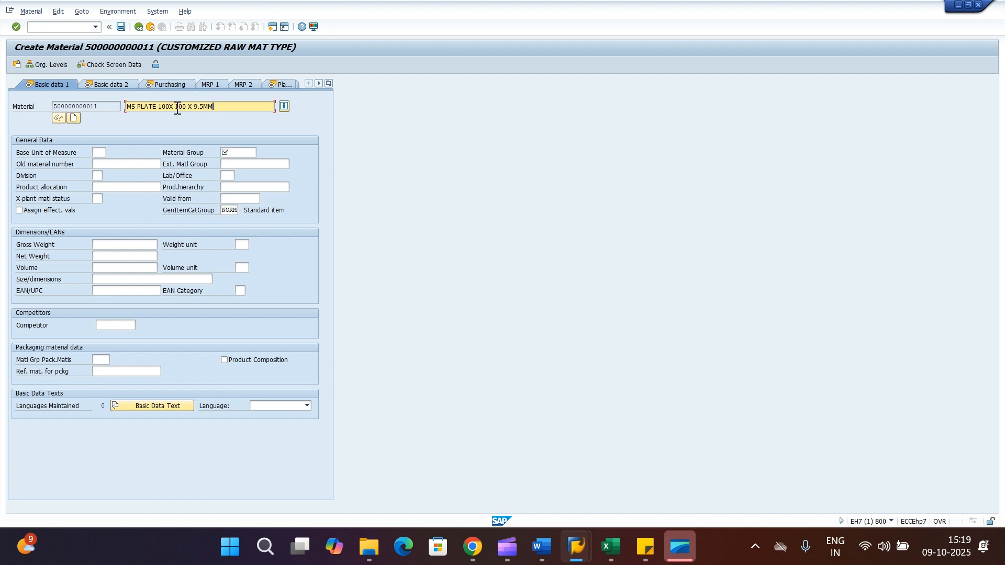
drag(237, 109, 110, 106)
click(94, 153)
text(EA)
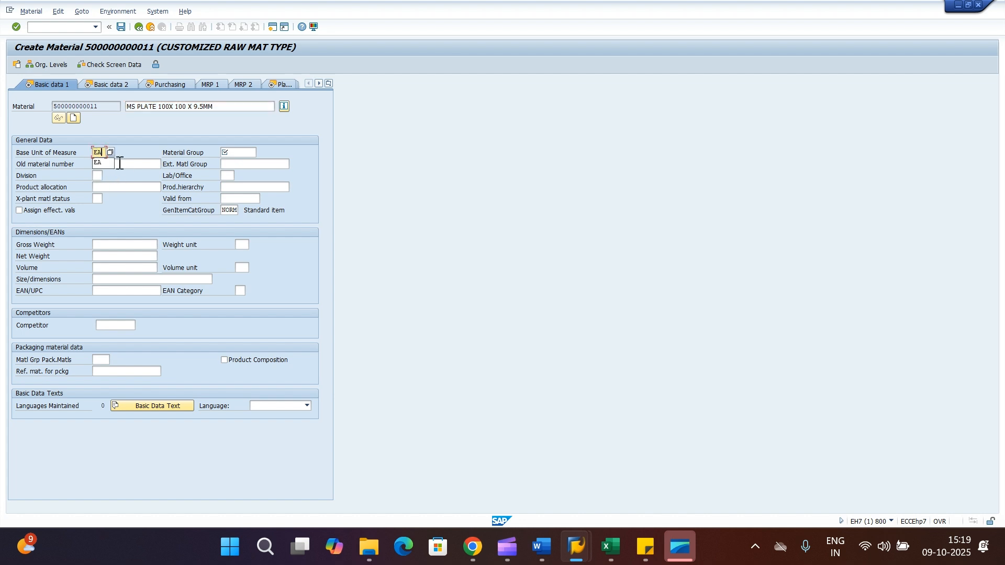
Switch to the Excel workbook and select the raw material group code in the Define Material Group row.
click(251, 151)
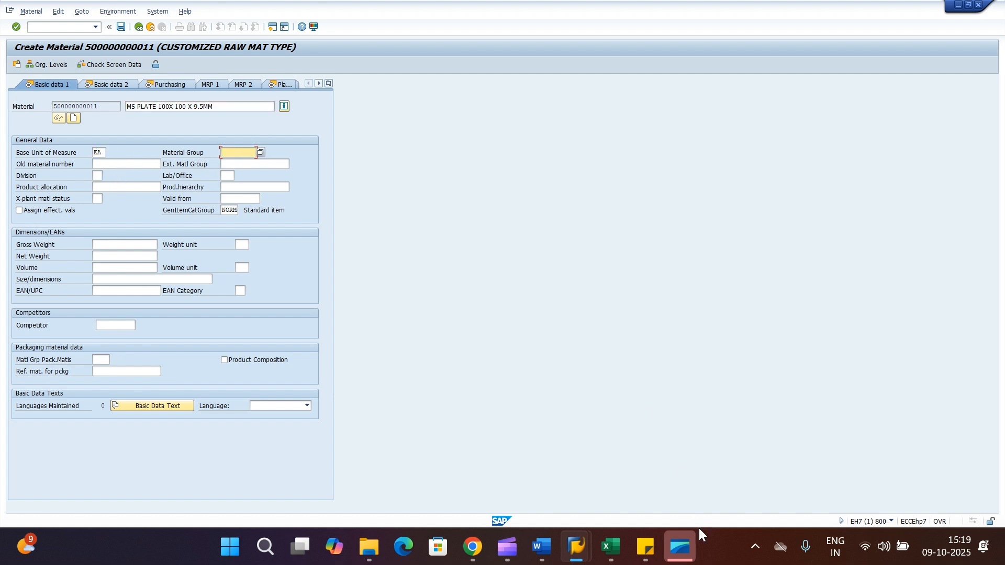
click(610, 547)
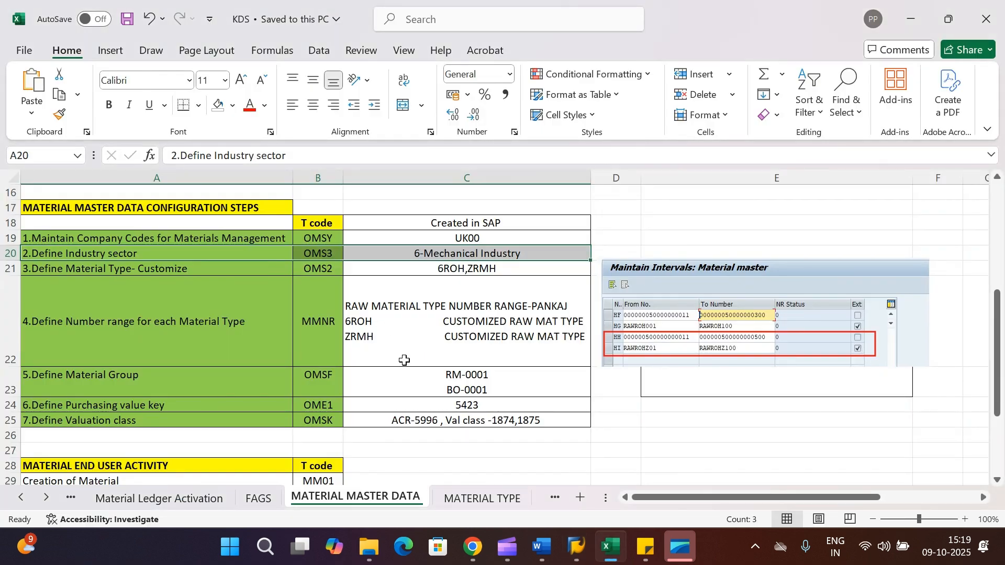
click(417, 386)
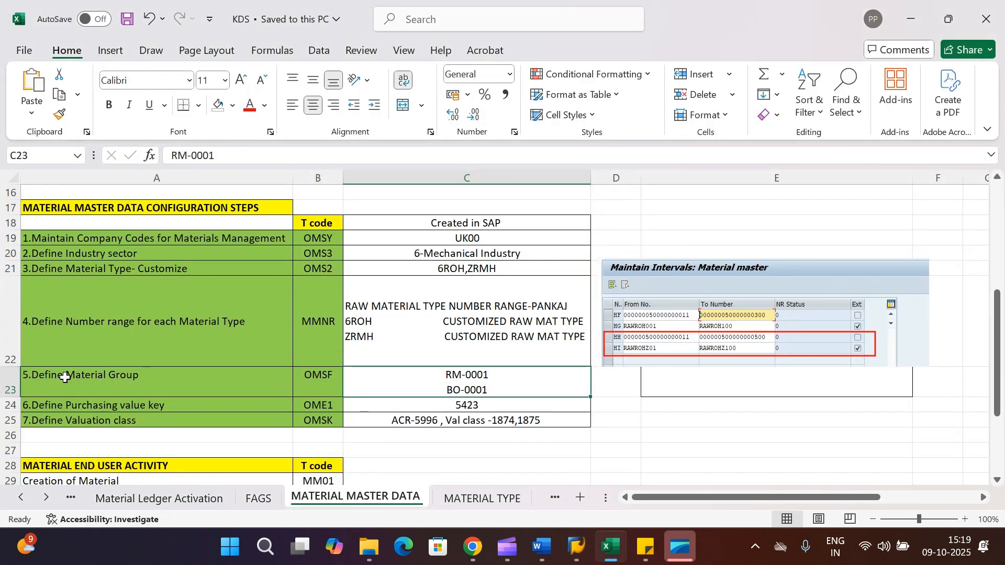
drag(65, 377, 467, 387)
click(468, 387)
drag(217, 156, 160, 156)
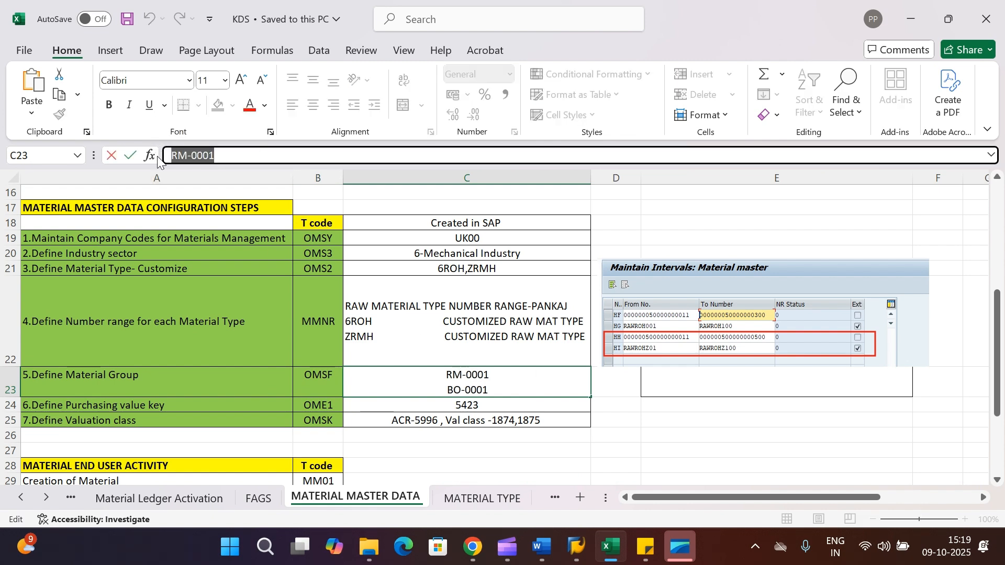
Back in SAP, enter material group RM-0001 and old material number 54879612 in the general data.
mouse_move(576, 547)
click(613, 494)
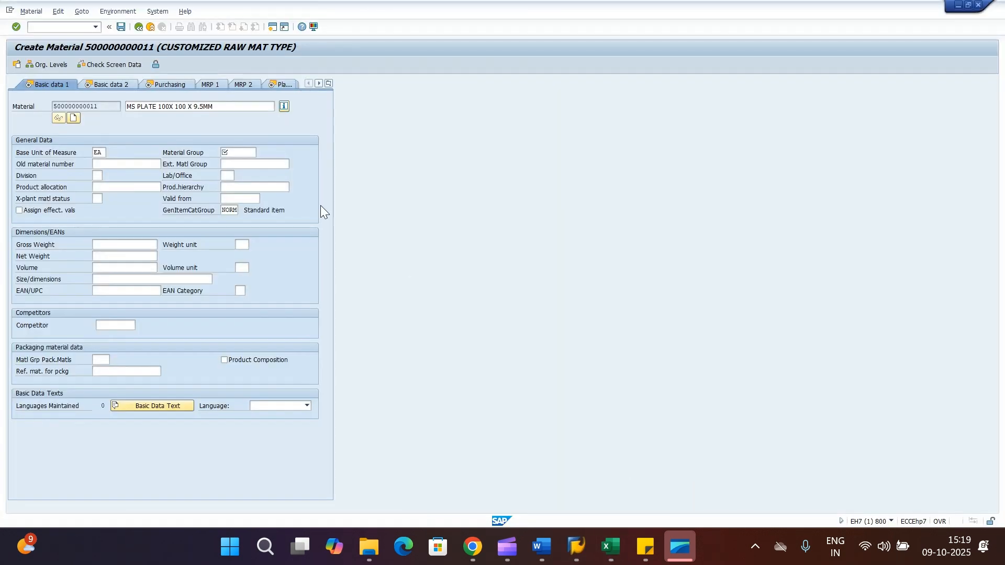
click(244, 153)
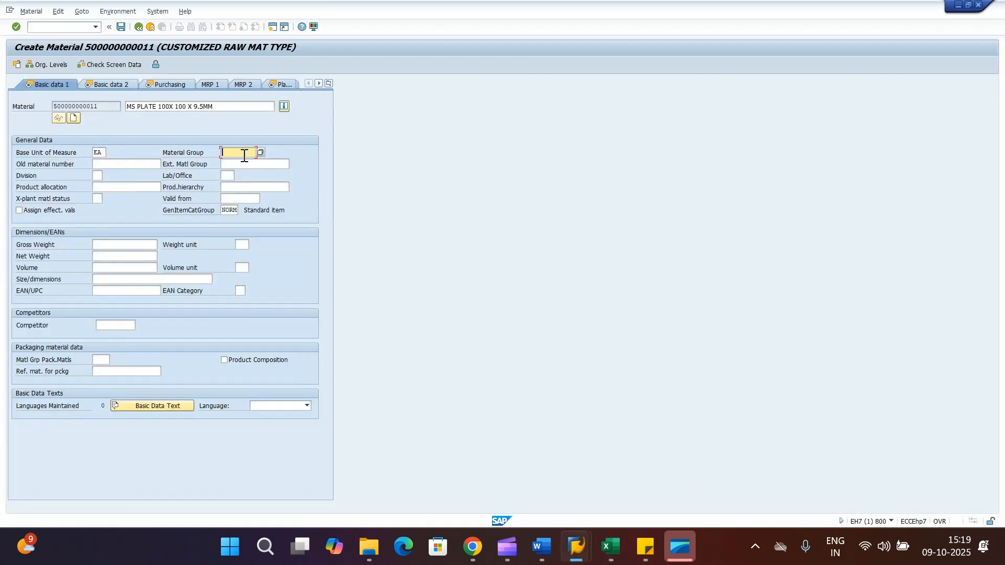
click(103, 163)
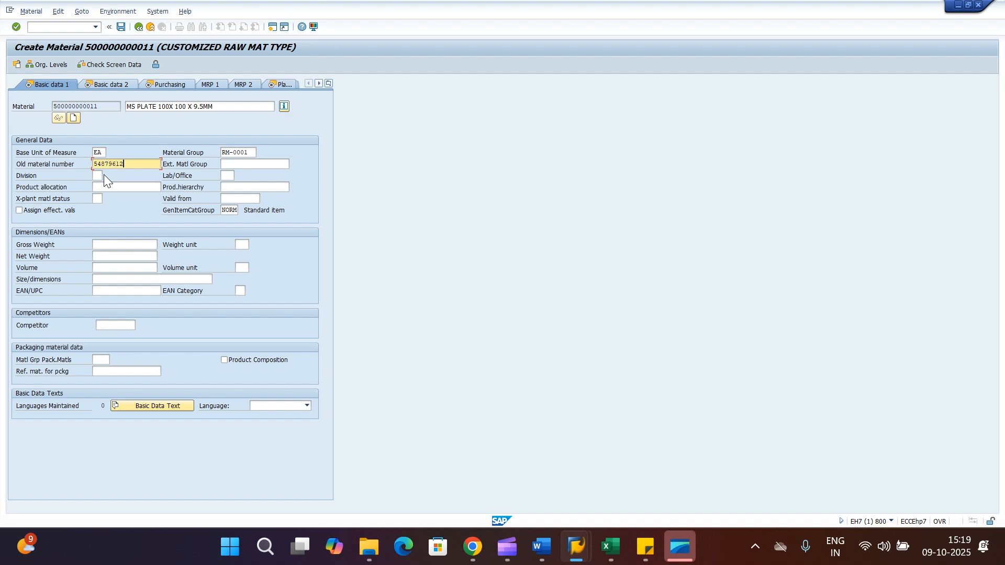
Set the Lab/Office to 001, Laboratory 1, from its list of possible entries.
click(226, 175)
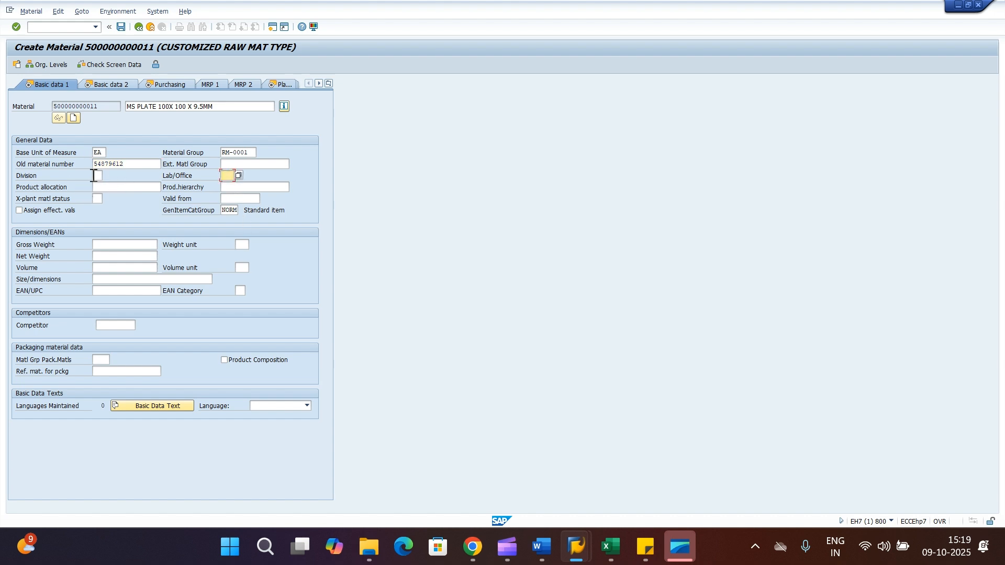
click(239, 175)
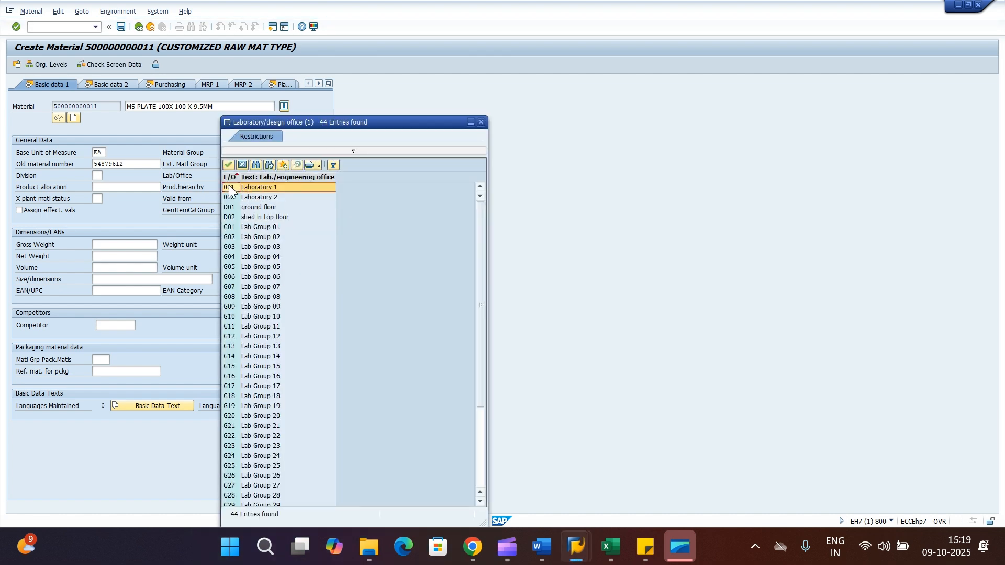
double_click(230, 187)
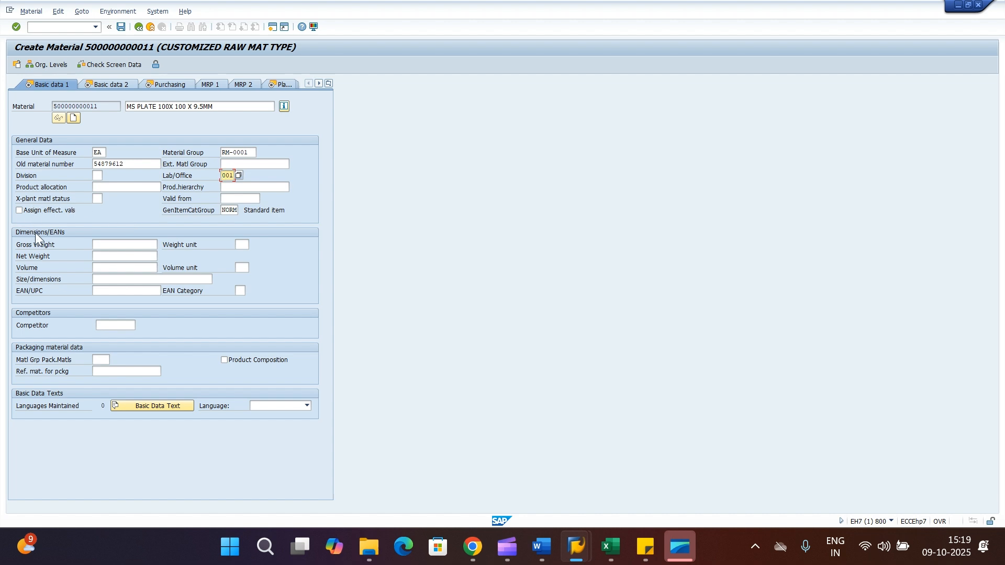
Enter a gross weight of 100, a net weight of 90 and the weight unit KG.
click(110, 244)
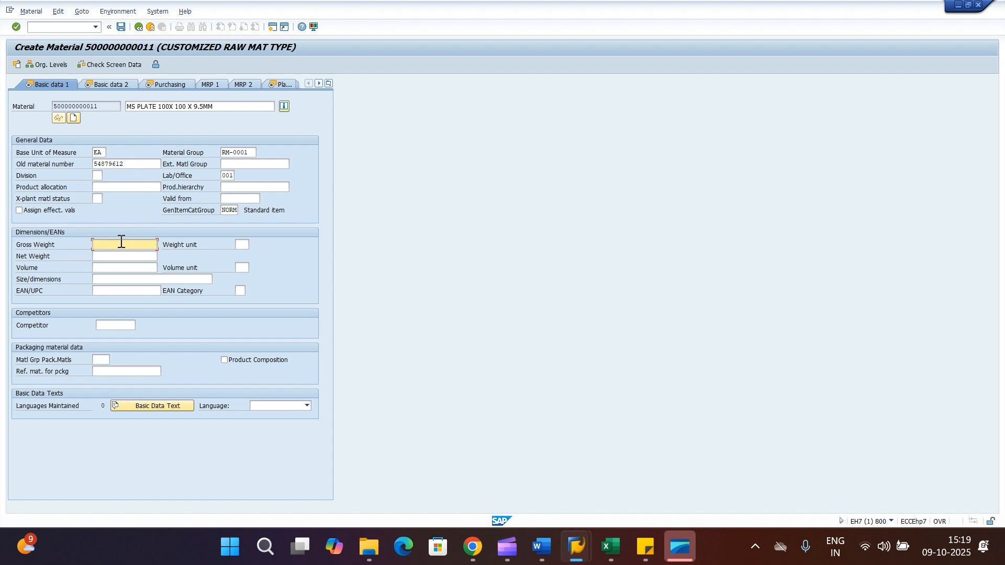
click(96, 265)
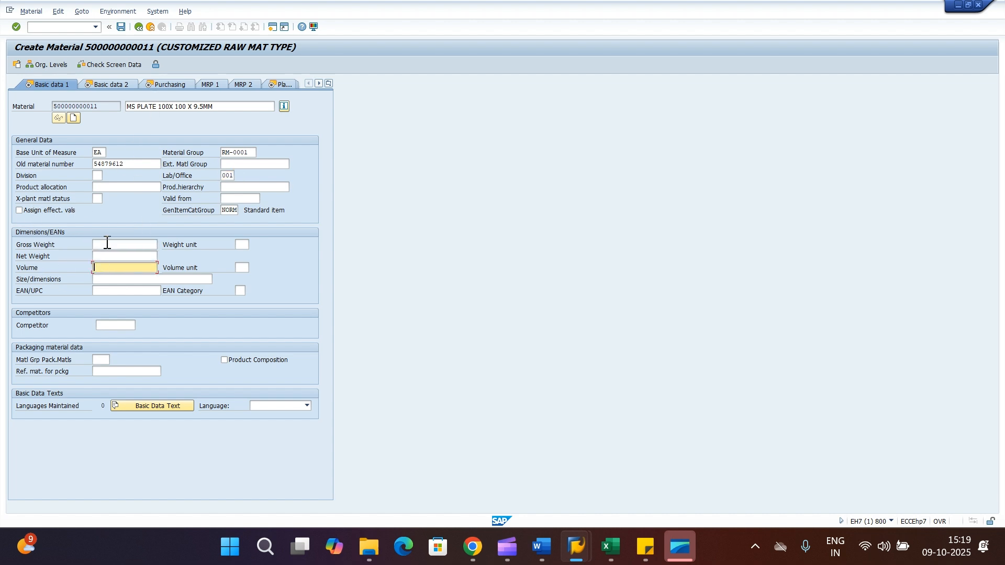
click(106, 243)
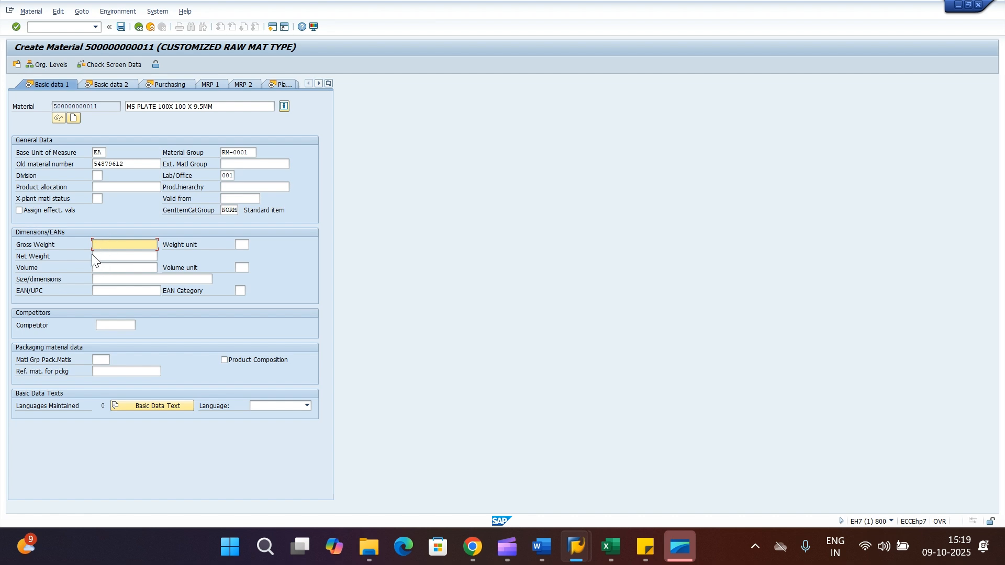
text(100)
click(120, 257)
text(1)
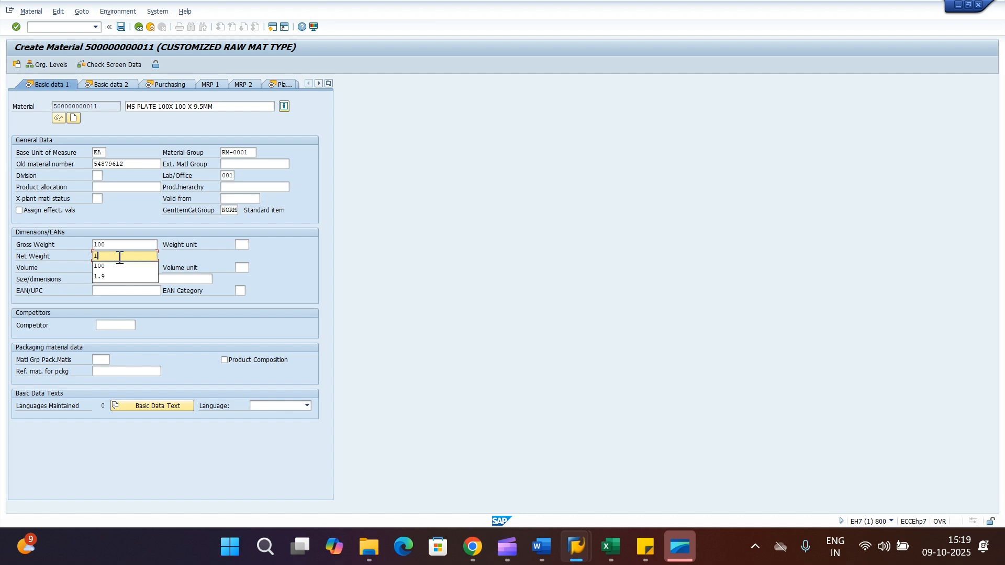
key(BackSpace)
text(90)
click(243, 245)
text(KG)
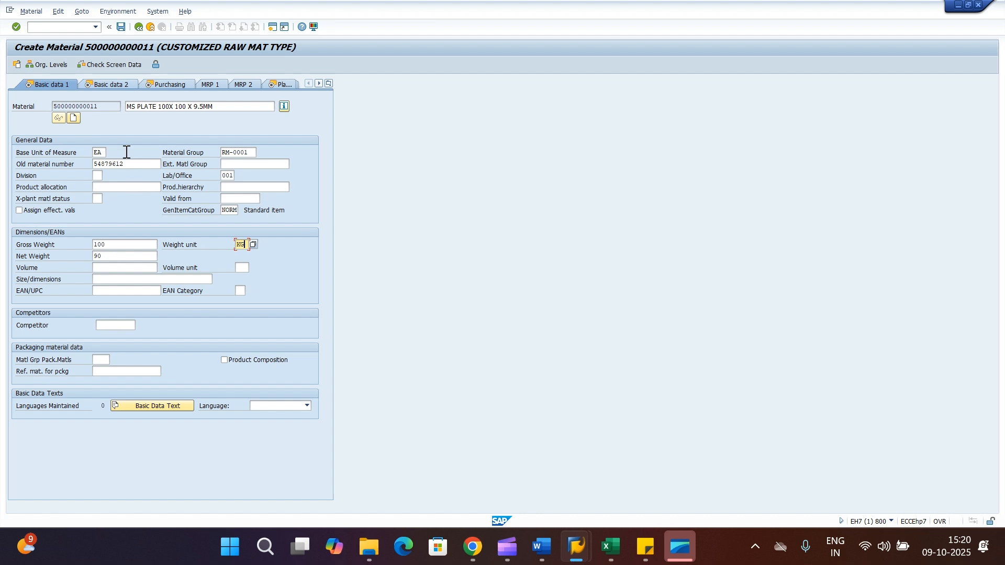
Go through the Basic Data 2 view without entering data and continue to the Purchasing view's general data.
click(103, 85)
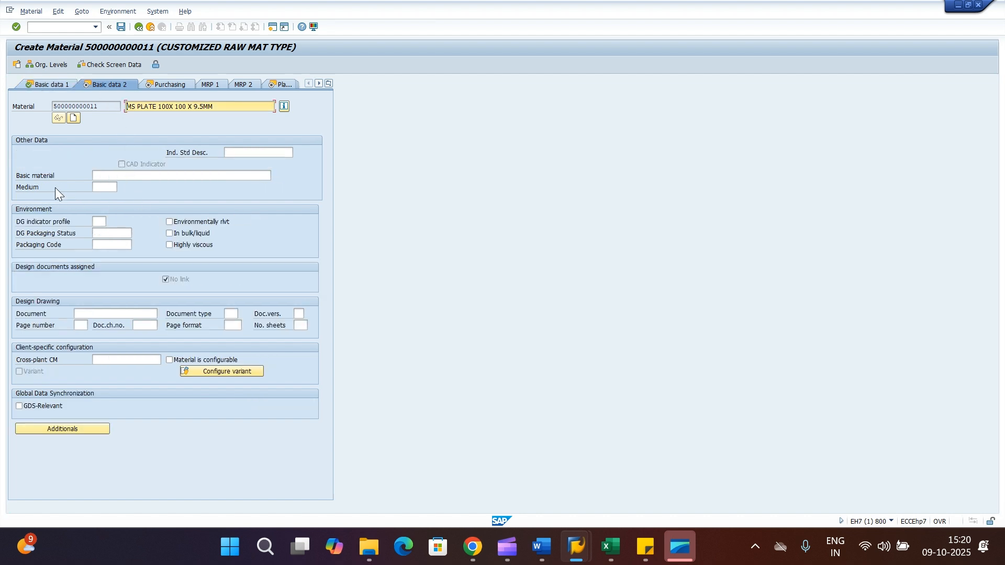
click(100, 221)
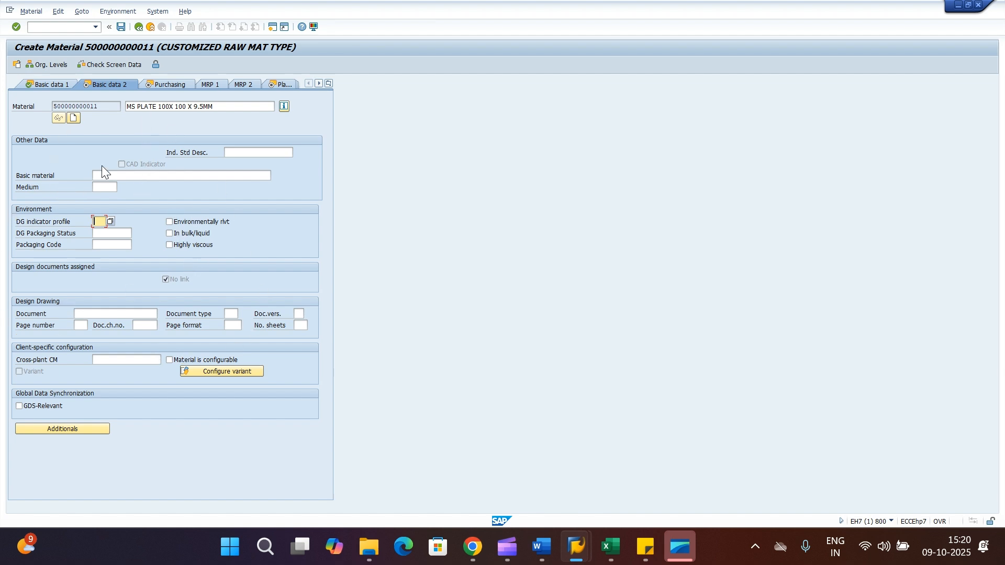
click(166, 86)
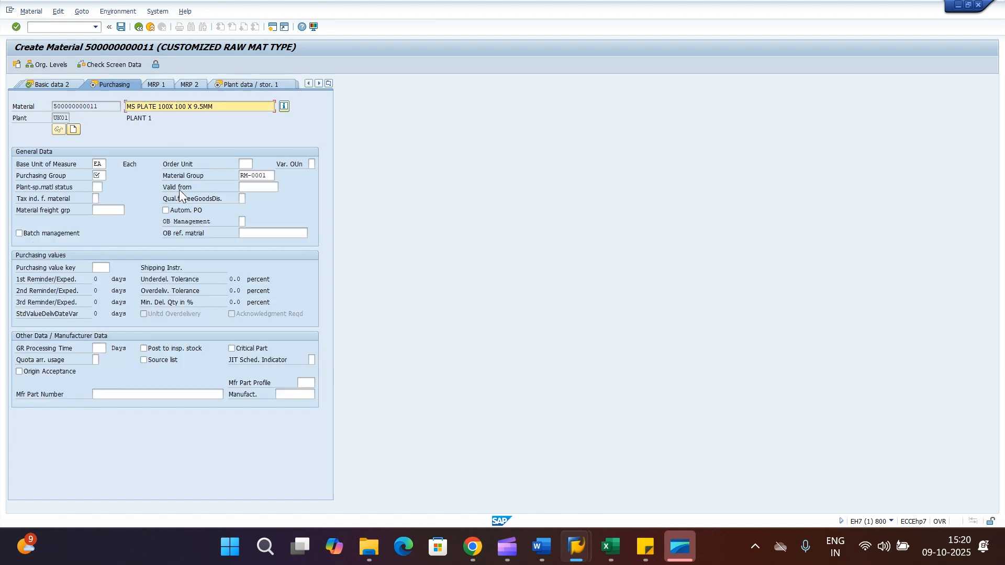
click(101, 176)
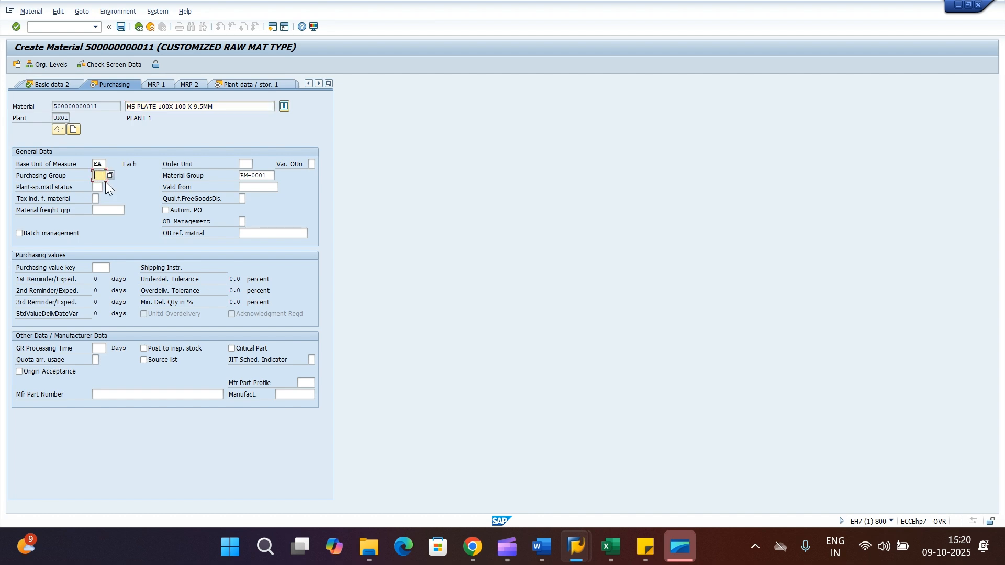
click(251, 163)
Switch to the Excel workbook and look up the purchasing group code in the ENTERPRISE STRUCTURE sheet.
click(611, 547)
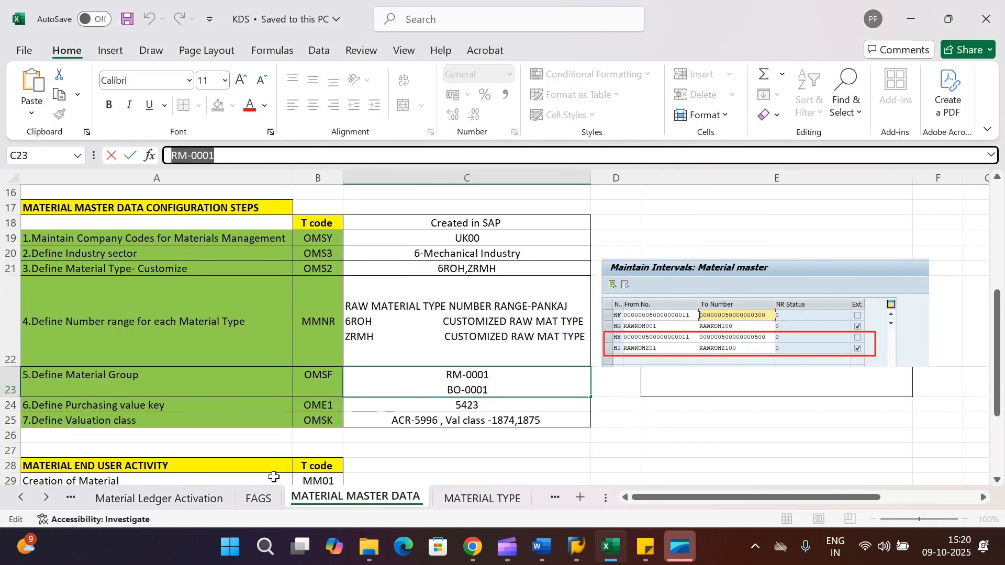
click(21, 497)
click(21, 497)
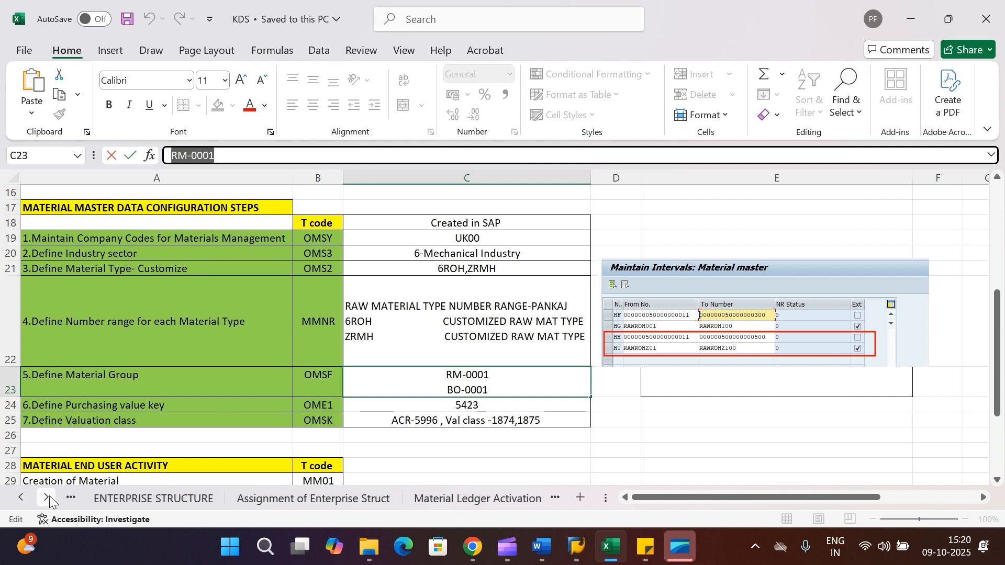
click(169, 498)
click(696, 421)
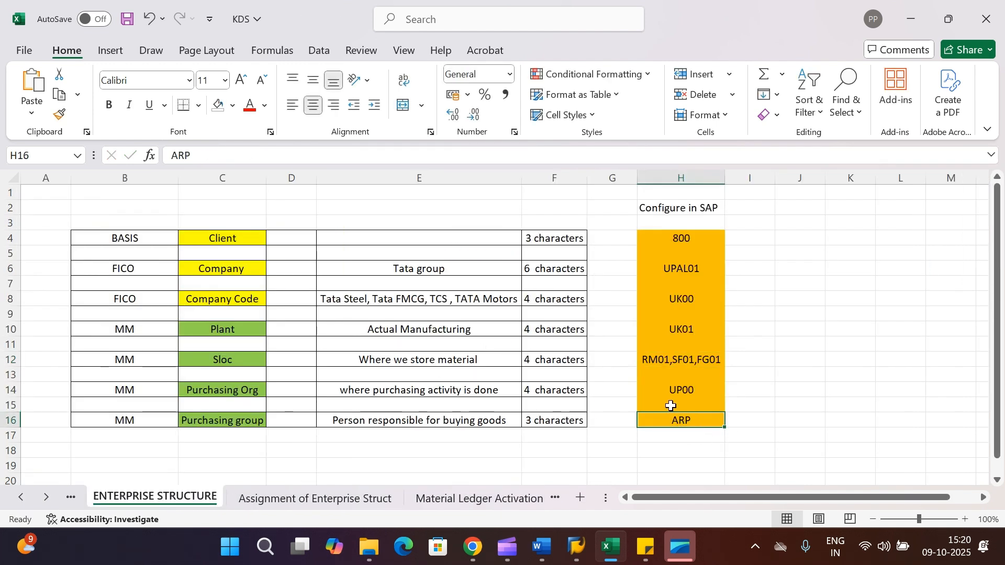
Back in SAP, enter purchasing group ARP and enable automatic purchase orders (Autom. PO).
mouse_move(576, 547)
click(618, 497)
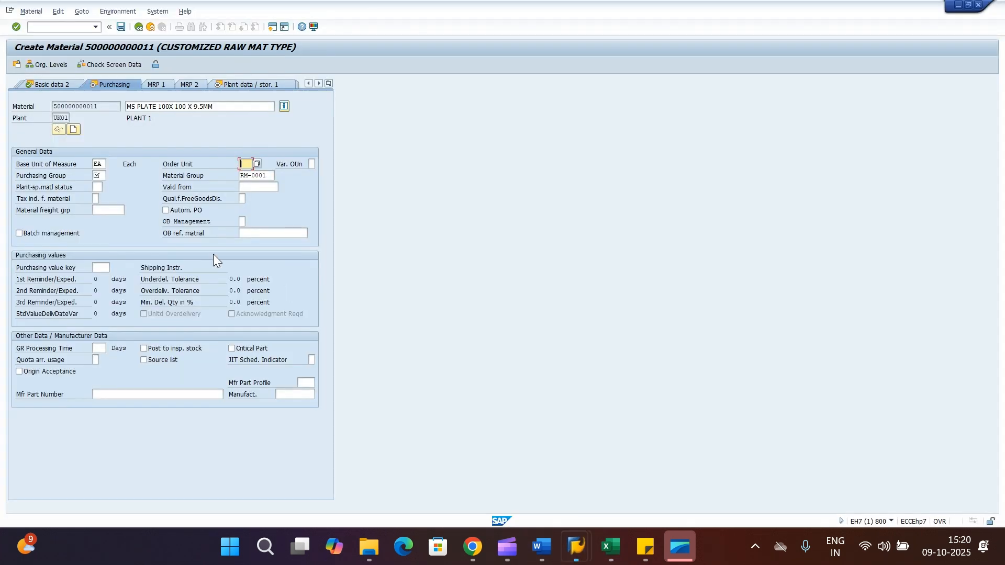
click(103, 176)
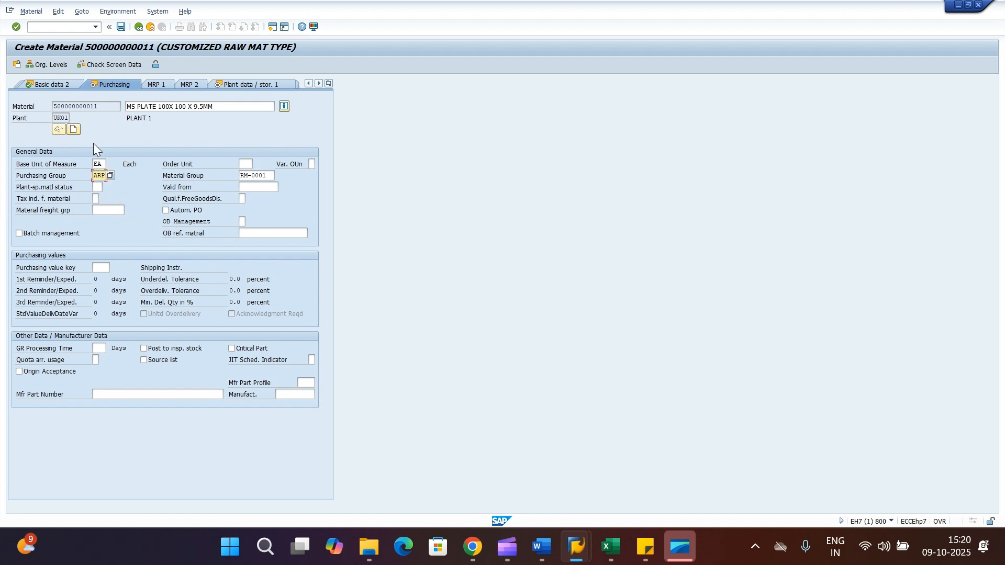
click(170, 211)
Switch to the Excel workbook and look up the purchasing value key in the MATERIAL MASTER DATA sheet.
click(102, 267)
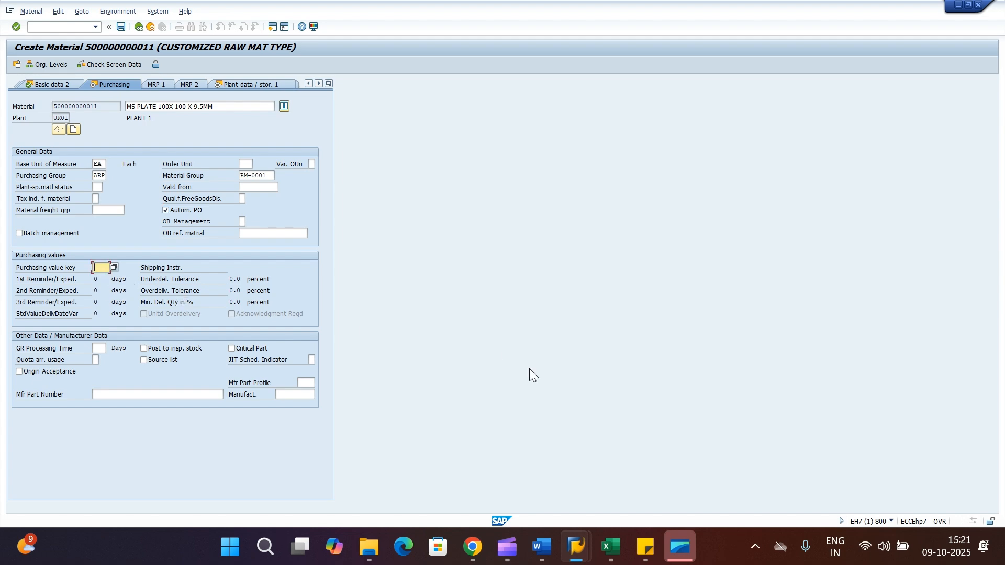
click(608, 544)
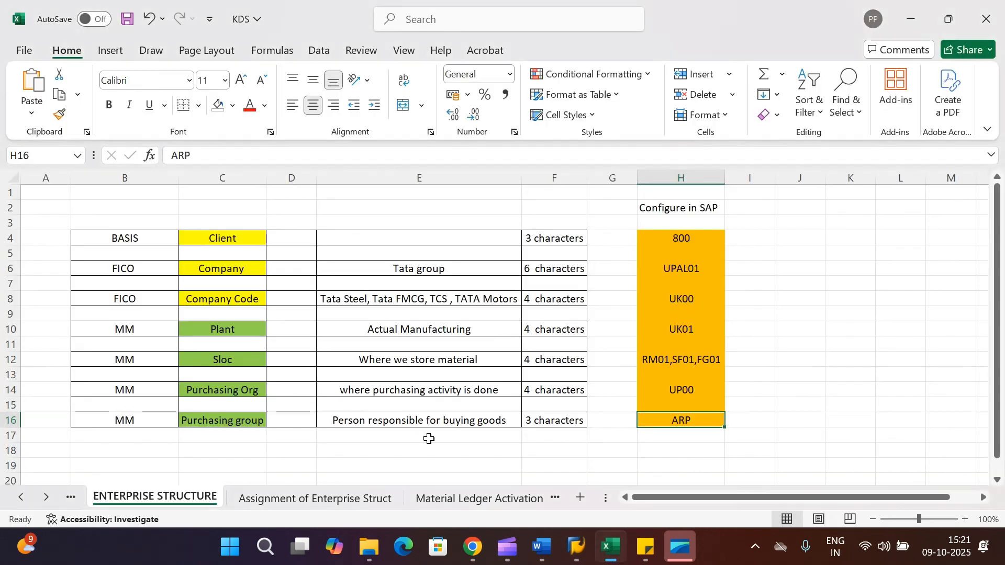
click(46, 497)
click(46, 498)
click(351, 500)
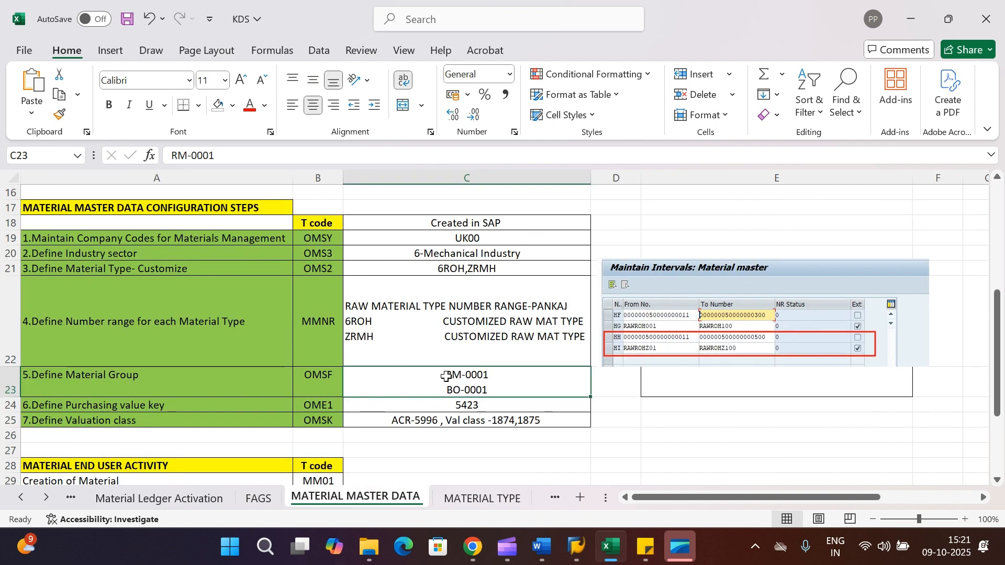
click(479, 406)
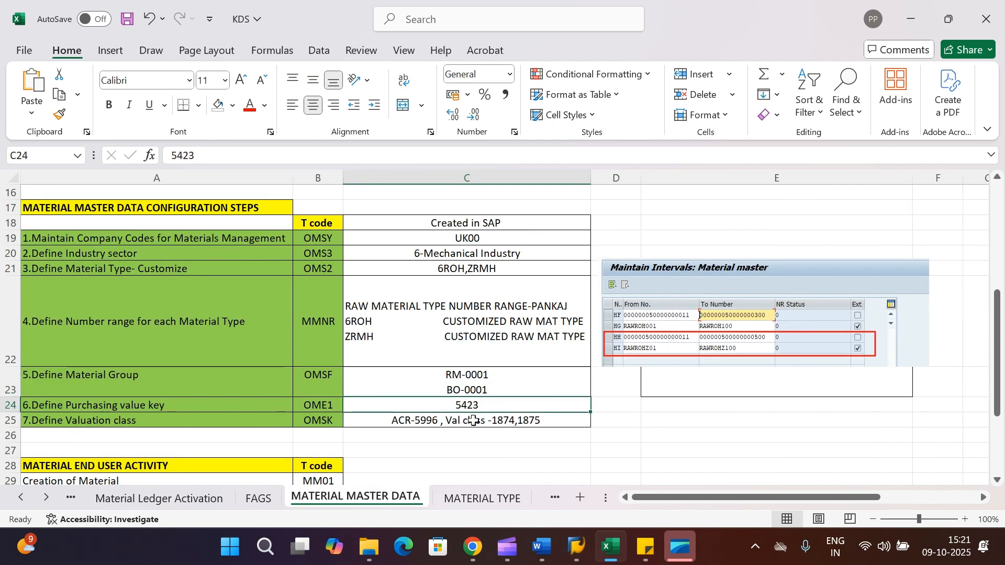
Back in SAP, enter purchasing value key 5423 and accept the Purchasing view's data.
click(576, 547)
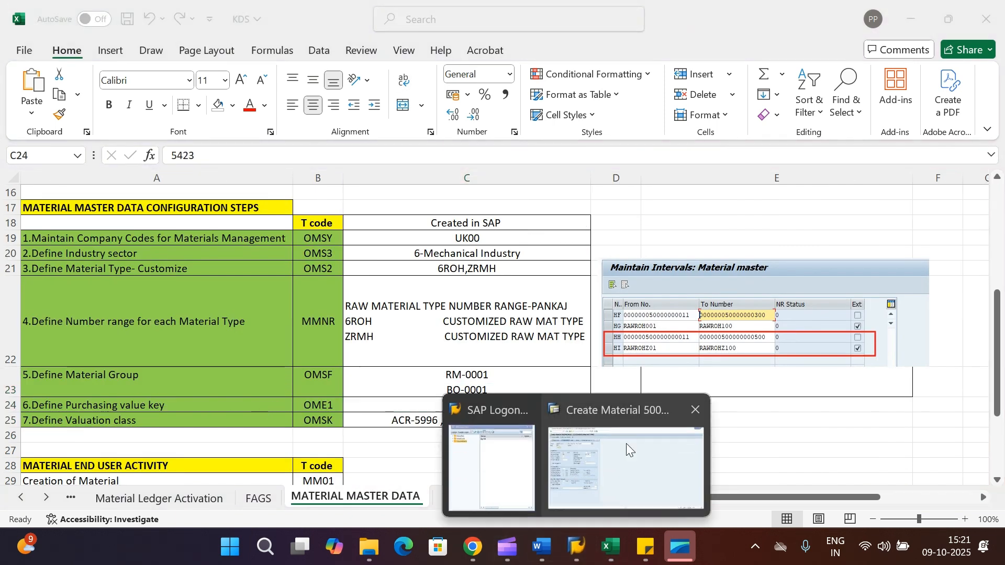
click(626, 444)
text(5423)
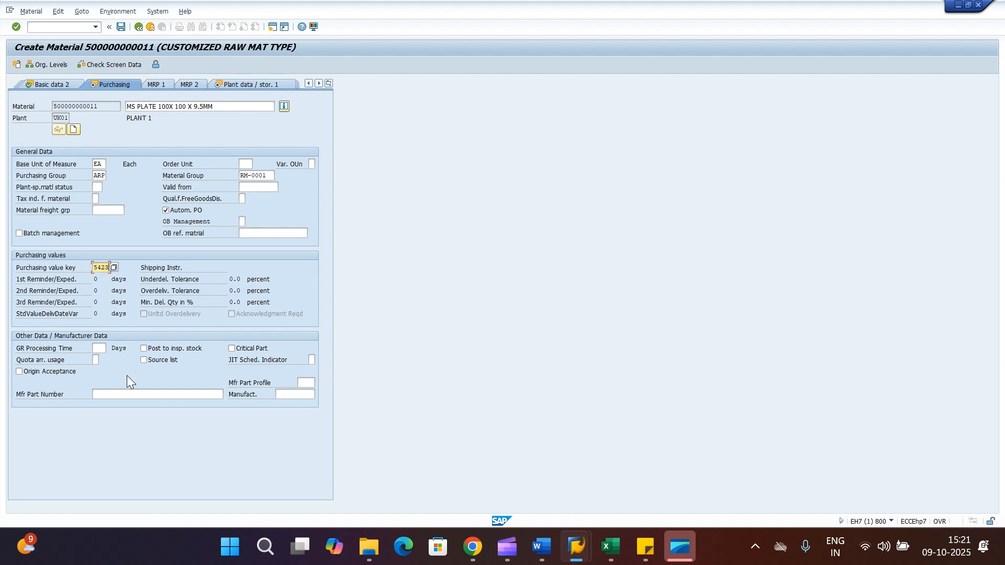
key(Return)
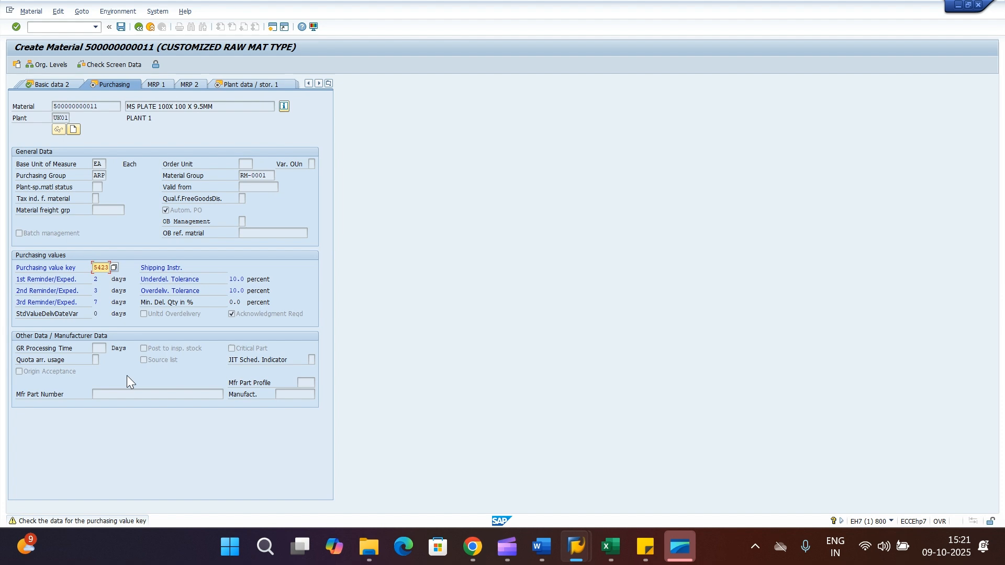
key(Return)
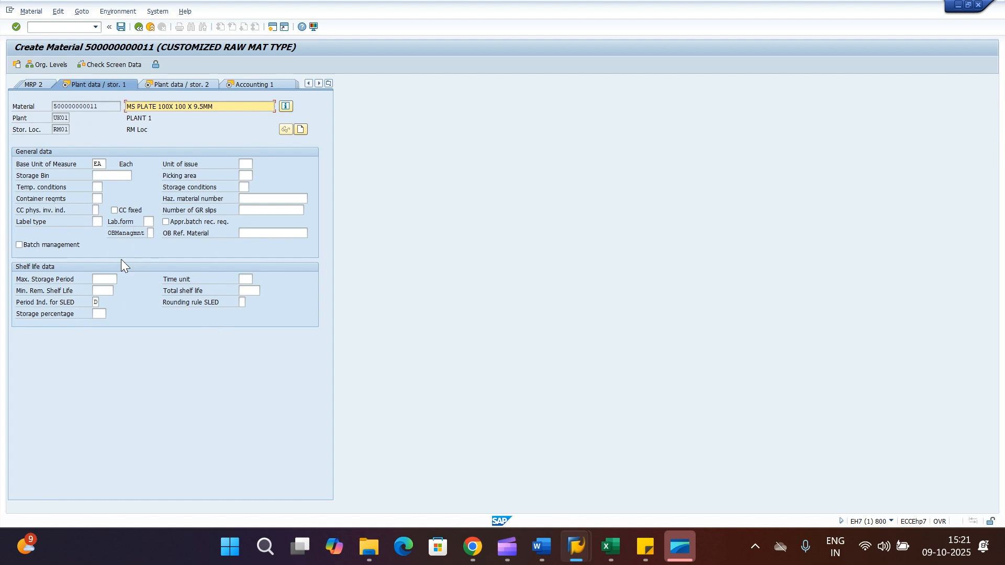
Go through both Plant data / stor. views without entering data and continue to the valuation class in Accounting 1.
click(165, 84)
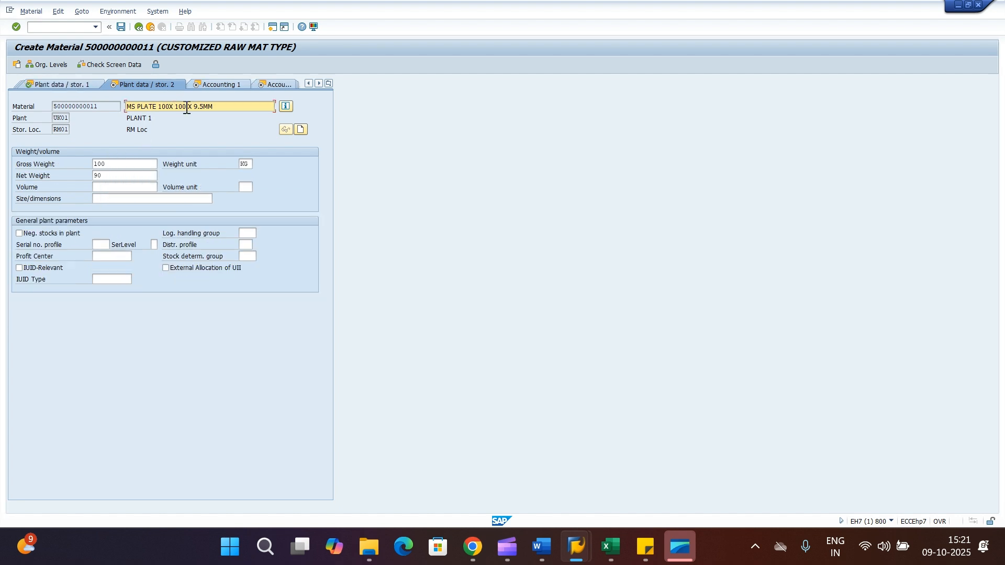
click(215, 85)
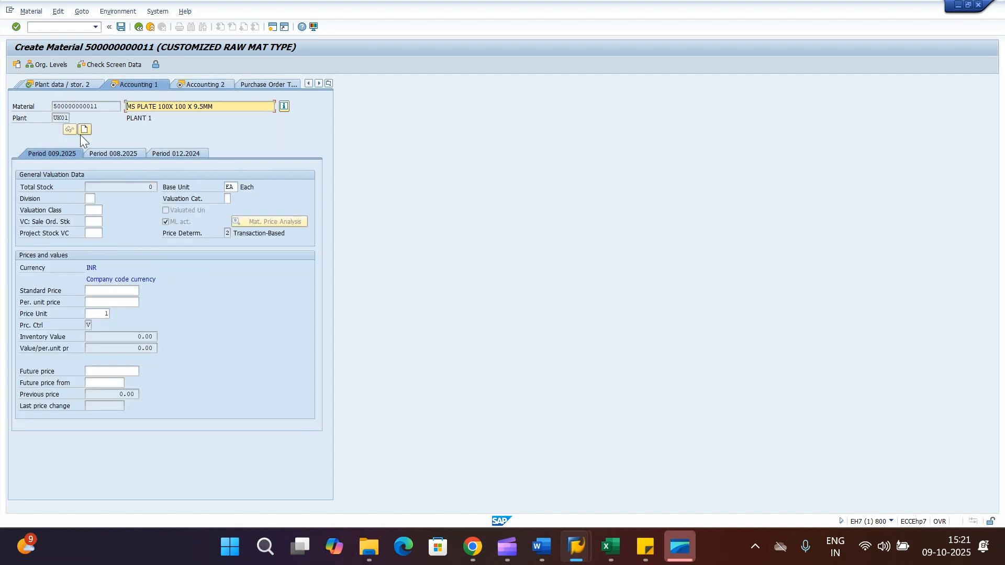
click(94, 210)
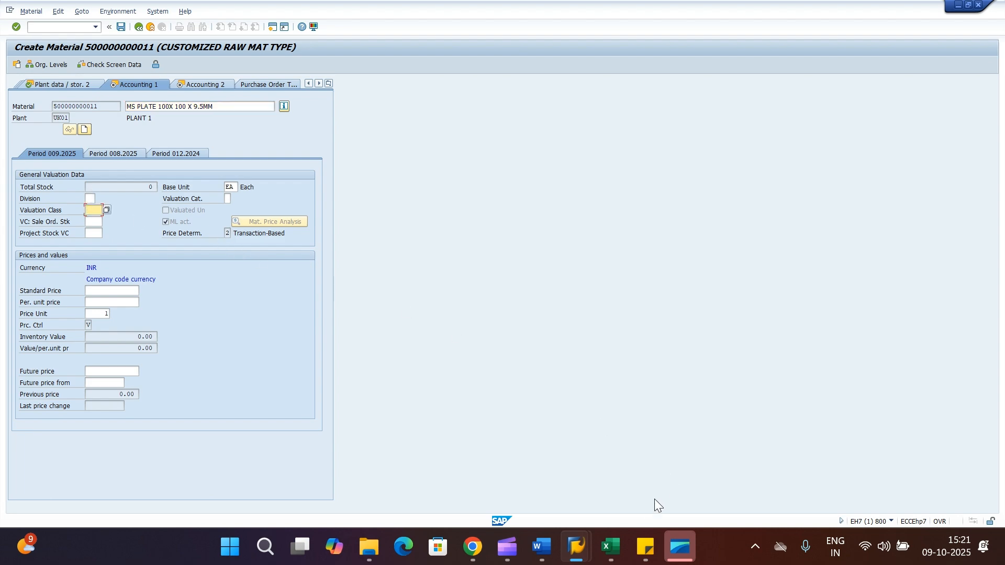
Copy valuation class 1874 from the MATERIAL MASTER DATA sheet in Excel and paste it as the material's valuation class in SAP.
click(612, 553)
click(468, 422)
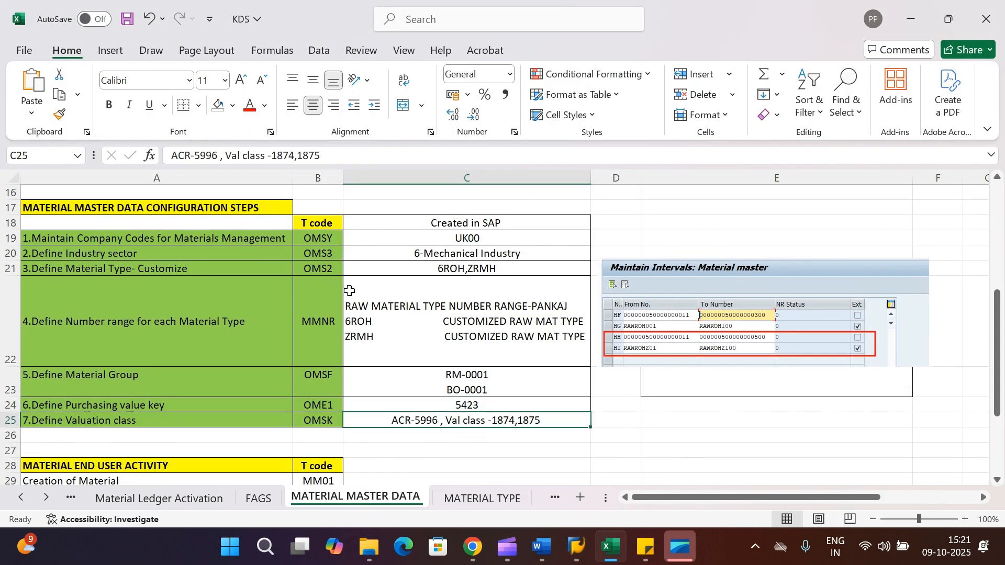
drag(271, 157, 294, 157)
key(ctrl+c)
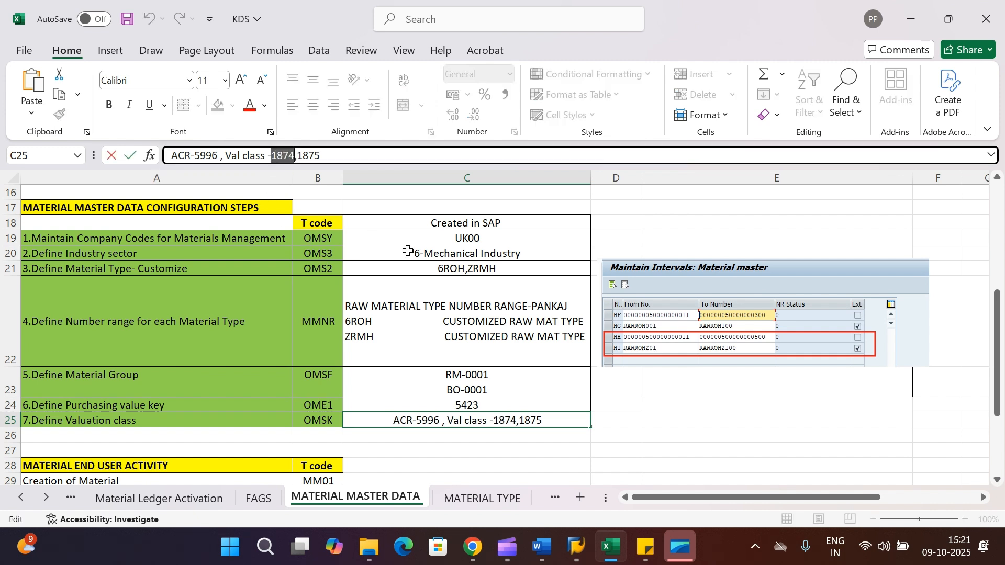
mouse_move(576, 549)
click(654, 474)
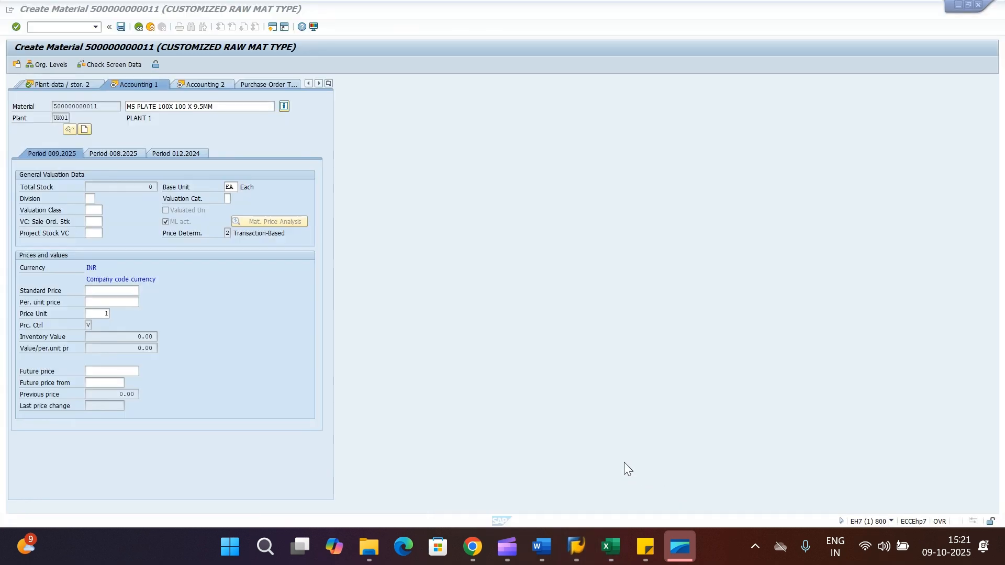
key(ctrl+v)
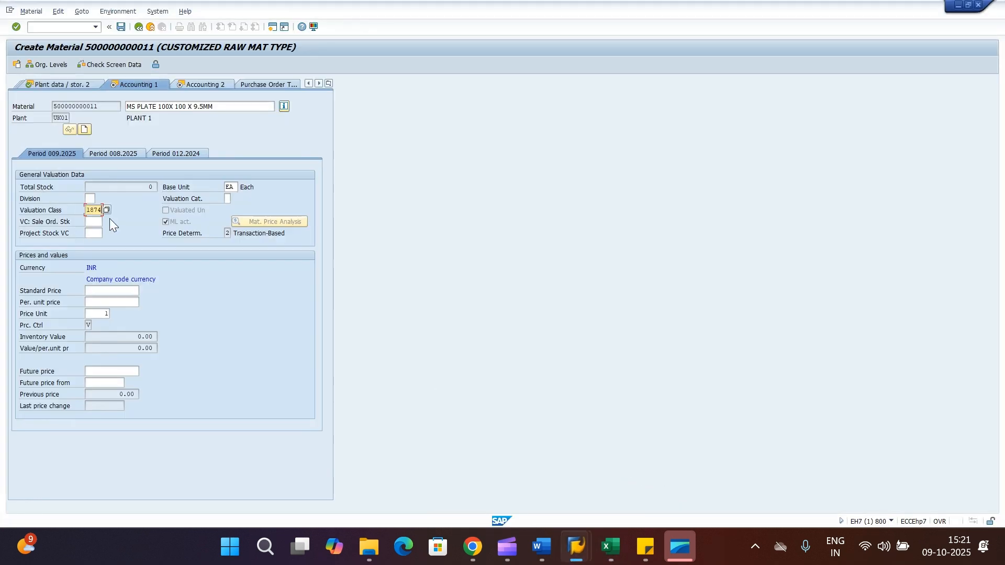
Set the material's per. unit price to 1,000.00 and continue to the Accounting 2 view.
click(102, 303)
click(89, 325)
click(99, 302)
key(Return)
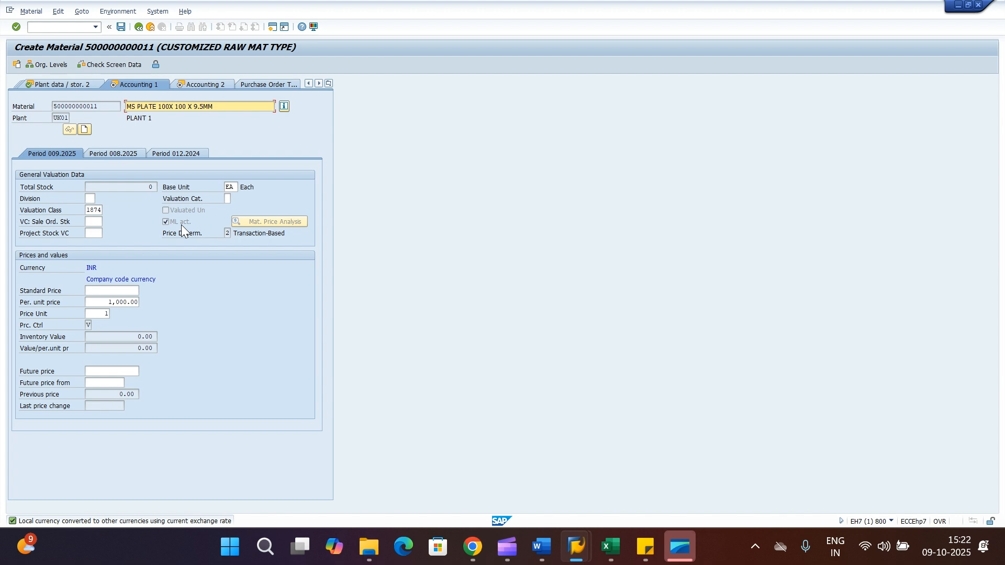
key(Return)
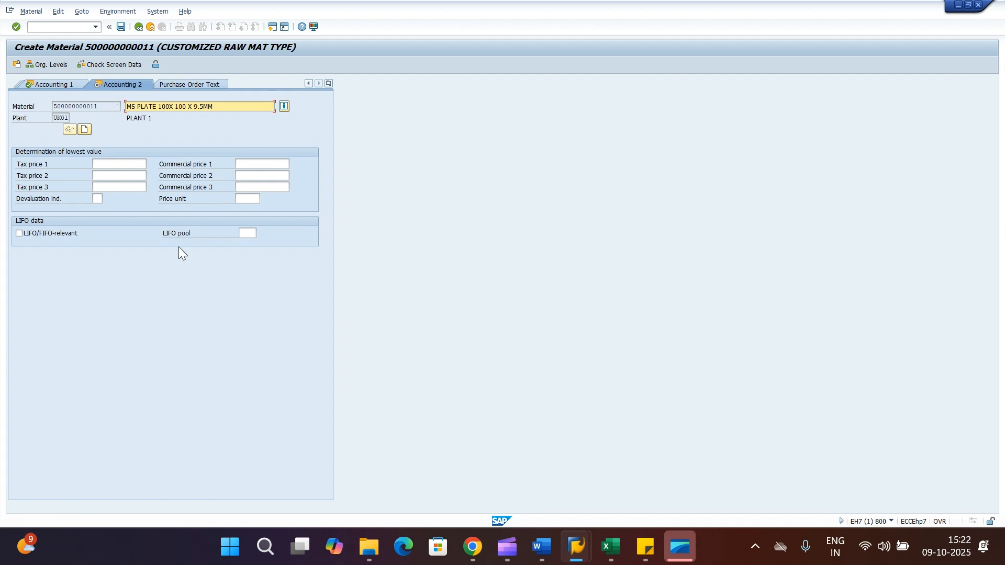
Cancel saving at the last data screen and return to the Purchasing view.
key(Return)
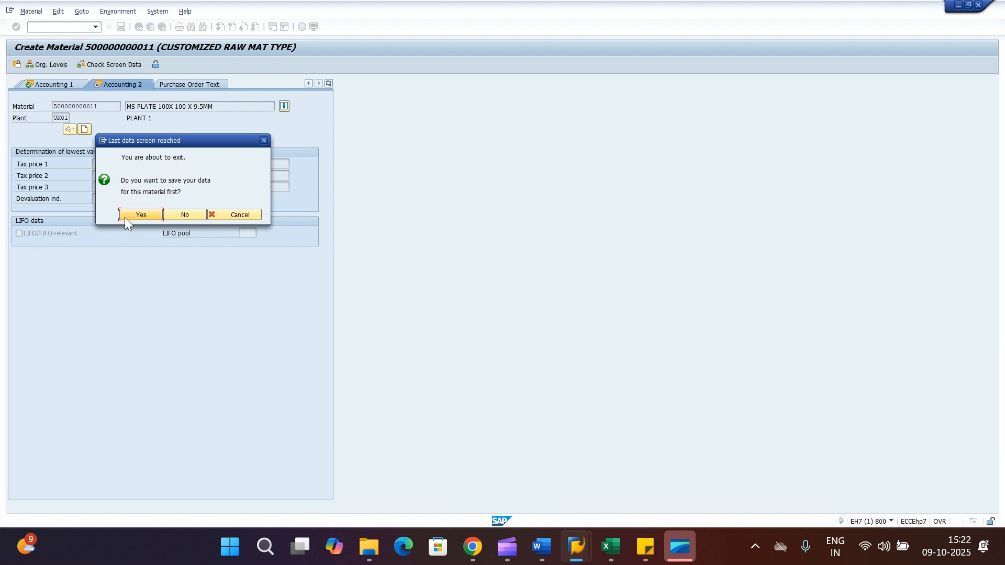
click(265, 141)
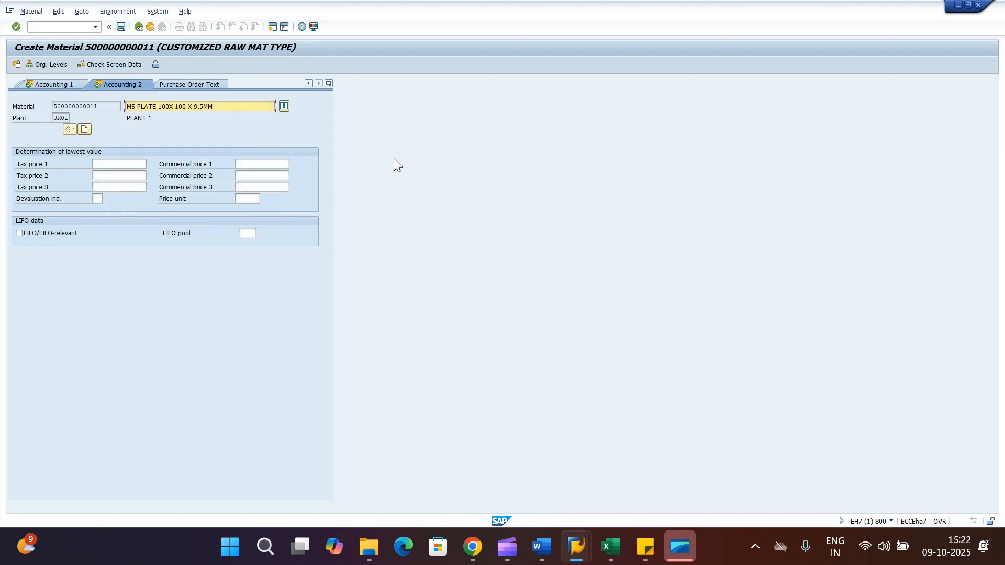
click(328, 84)
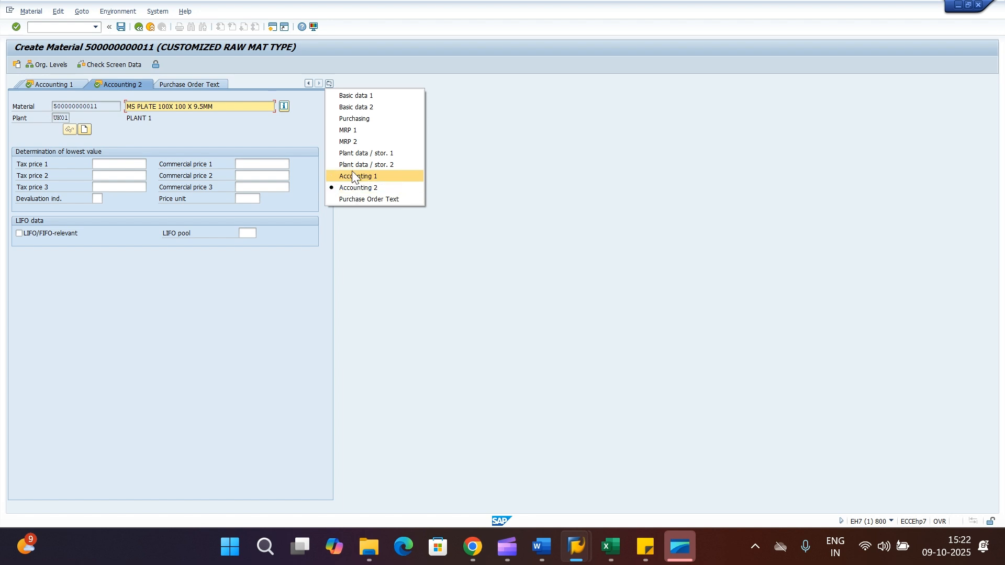
click(366, 120)
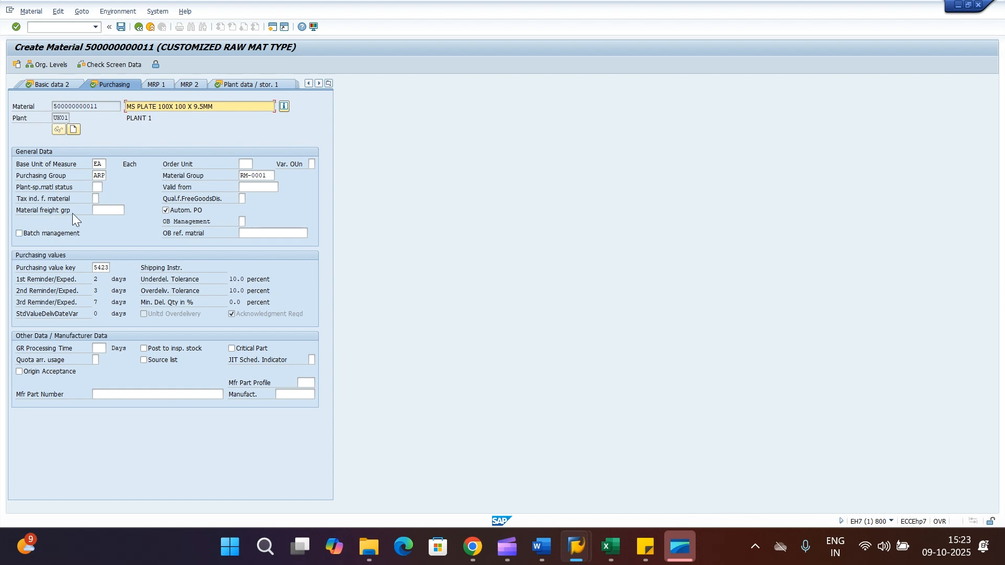
Read the field help for Material freight grp in the Purchasing view and close it.
click(99, 211)
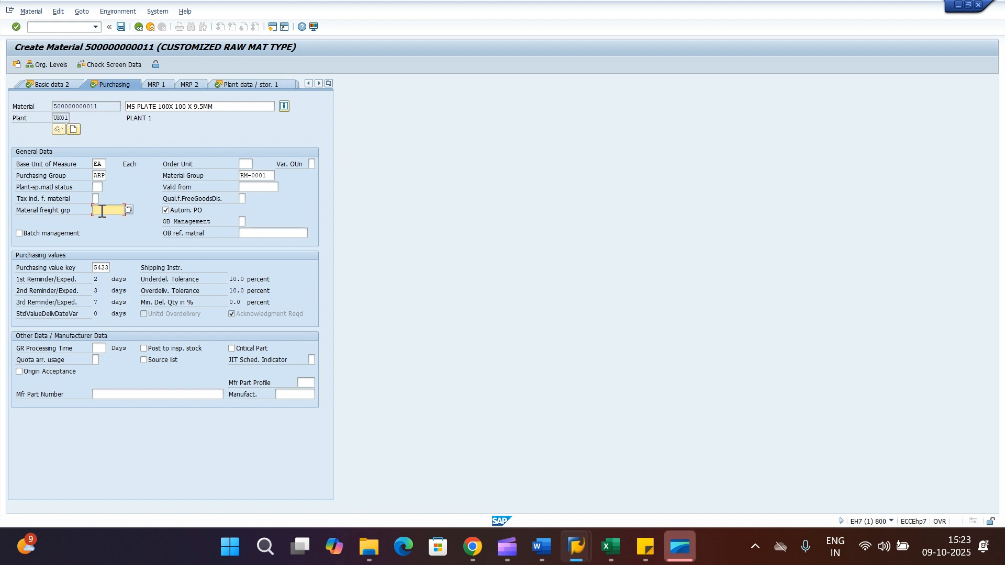
key(F4)
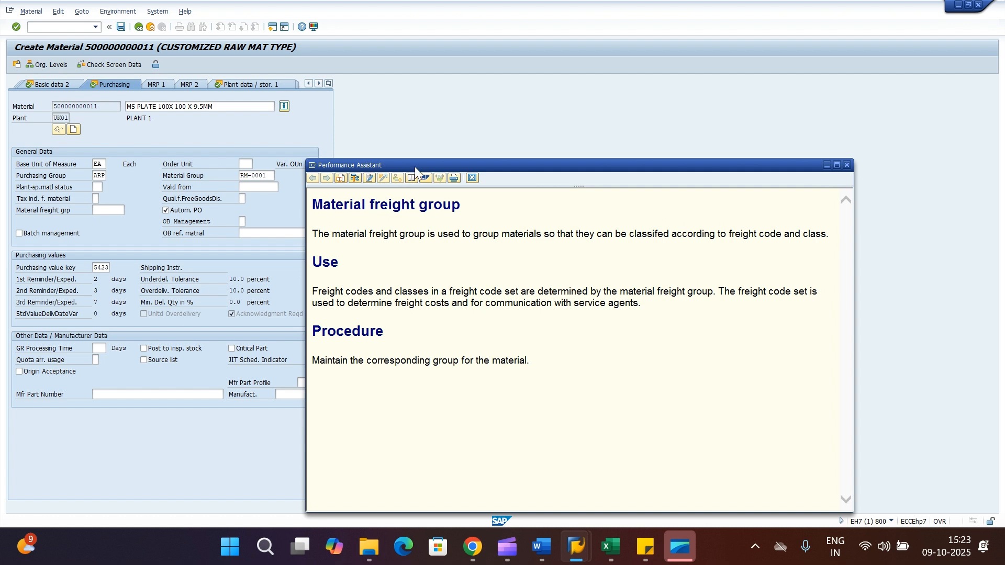
drag(415, 167, 454, 91)
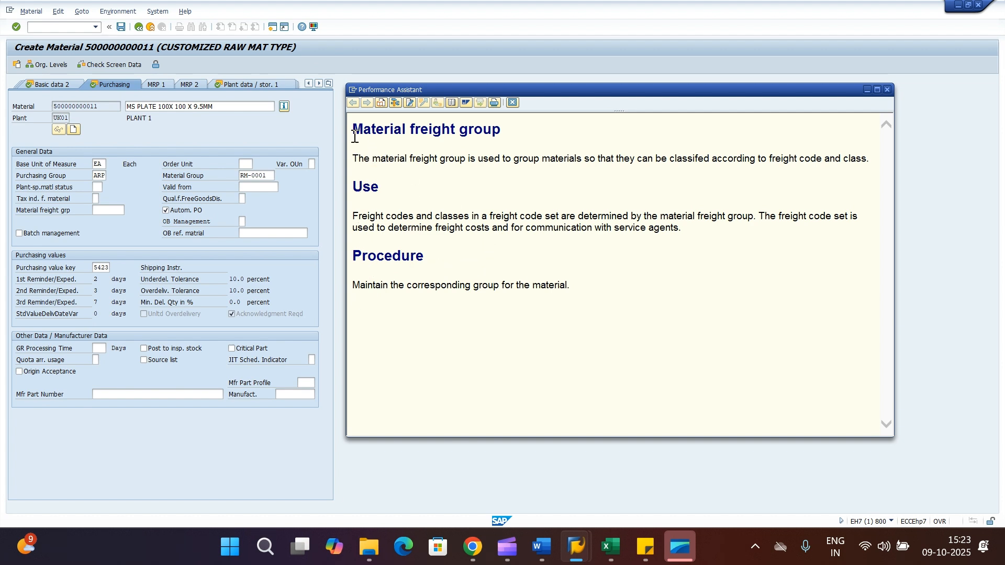
click(887, 89)
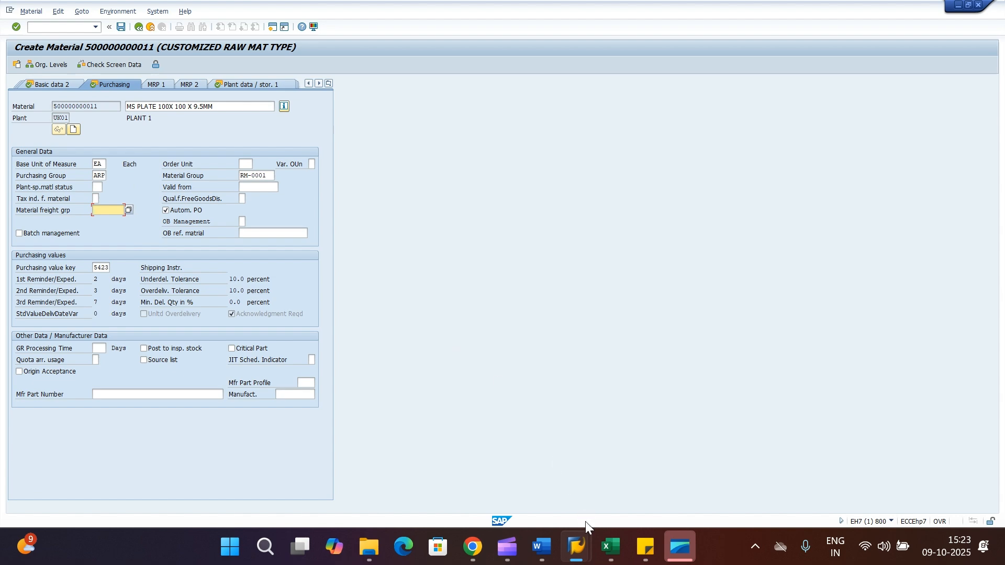
click(608, 550)
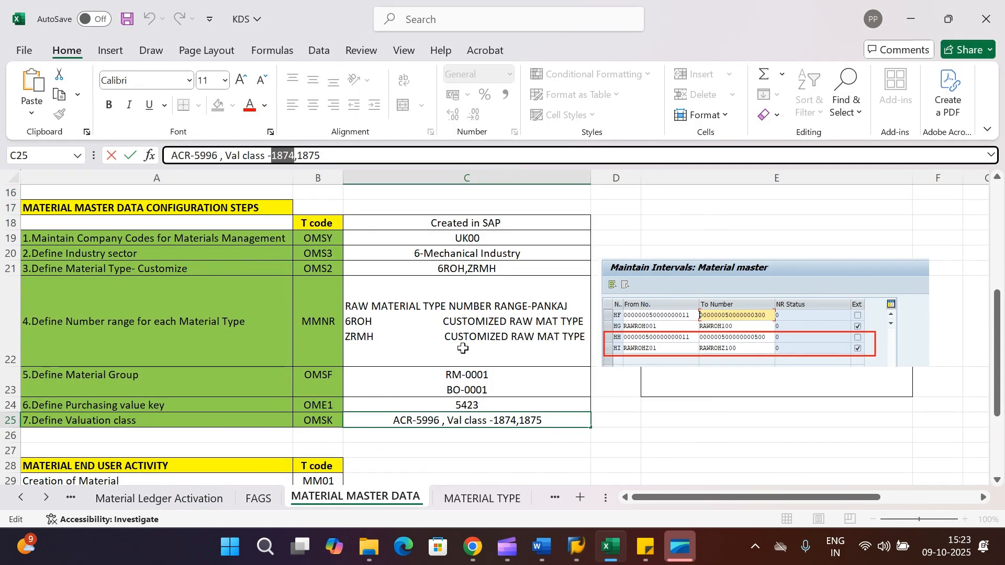
mouse_move(587, 546)
click(607, 449)
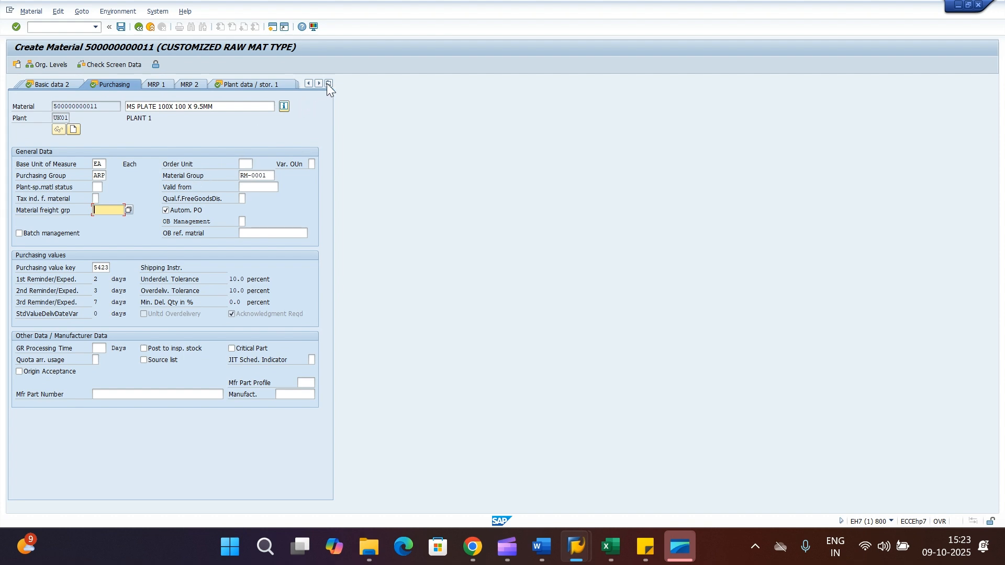
Go through the remaining views to Accounting 2 without further changes and save the material master record.
key(Return)
key(Return)
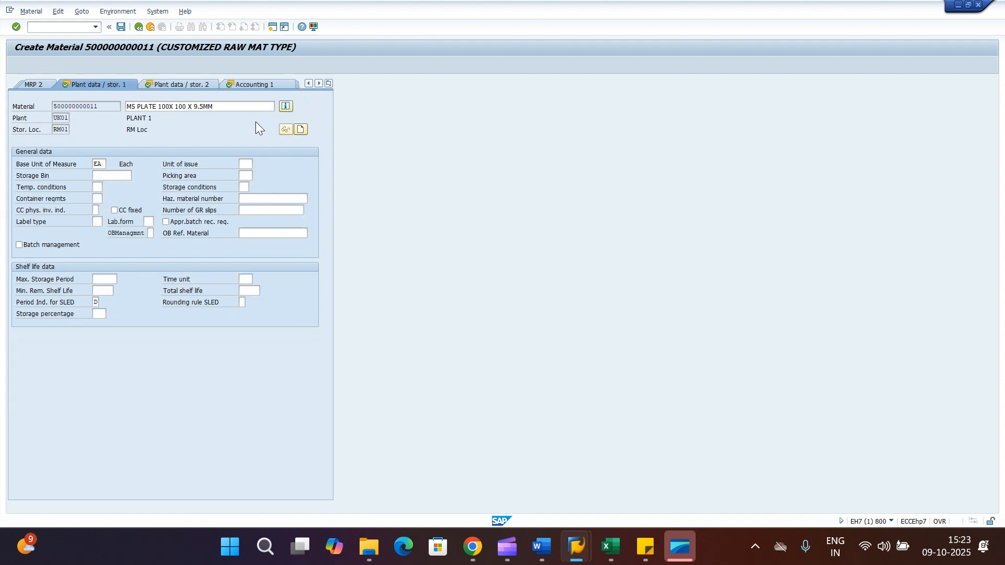
key(Return)
key(Return)
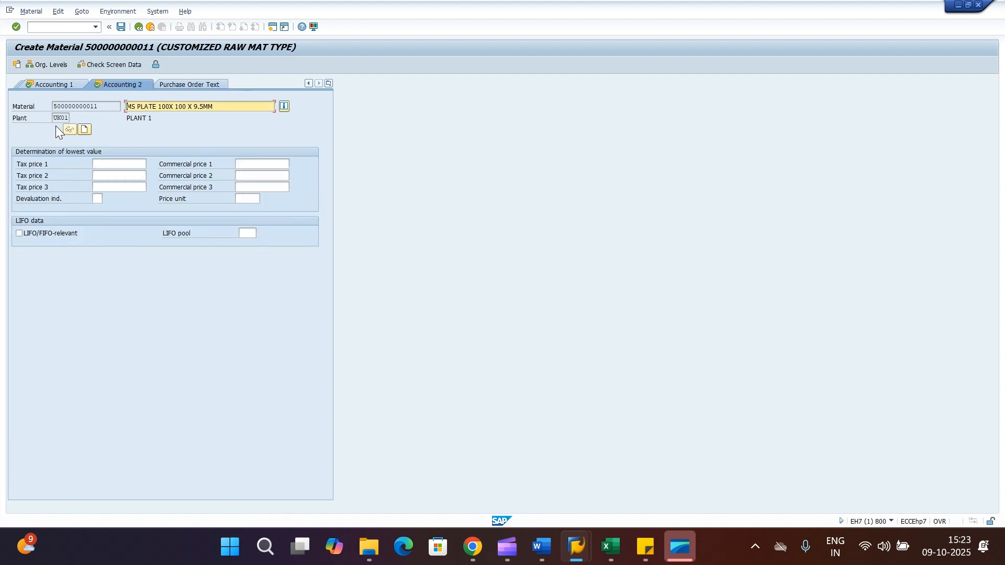
click(121, 28)
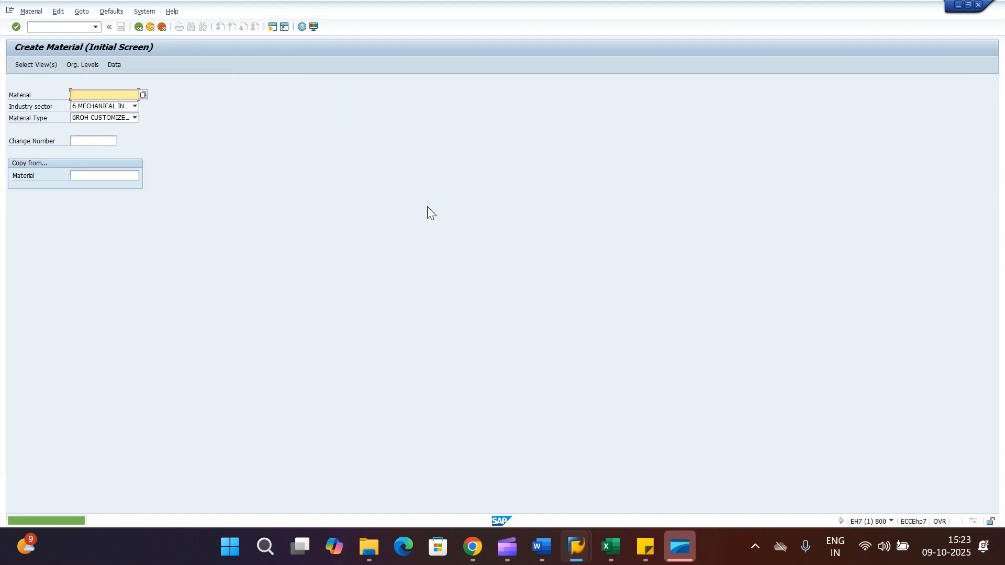
Open the details of the material creation message and copy the new material number from it.
double_click(45, 523)
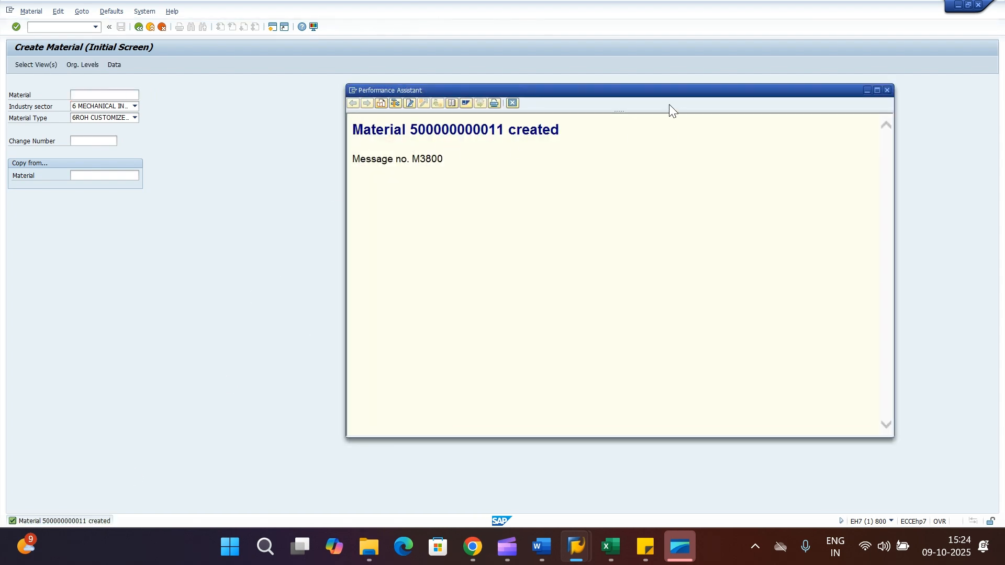
drag(608, 93, 542, 110)
drag(343, 147, 435, 149)
key(ctrl+c)
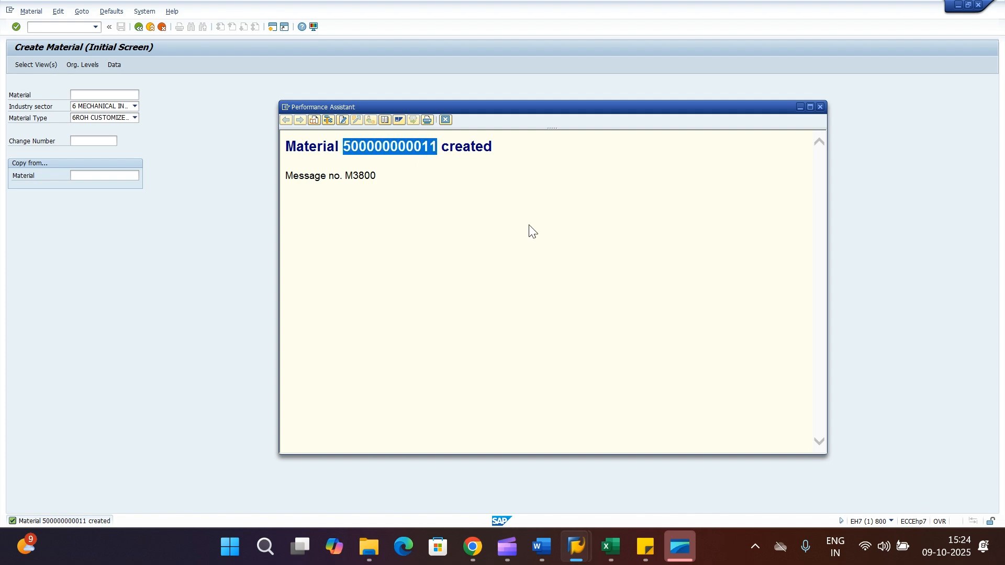
In the Excel MATERIAL MASTER DATA sheet, paste the new material number into cell C29 beside the MM01 entry.
click(845, 343)
click(611, 547)
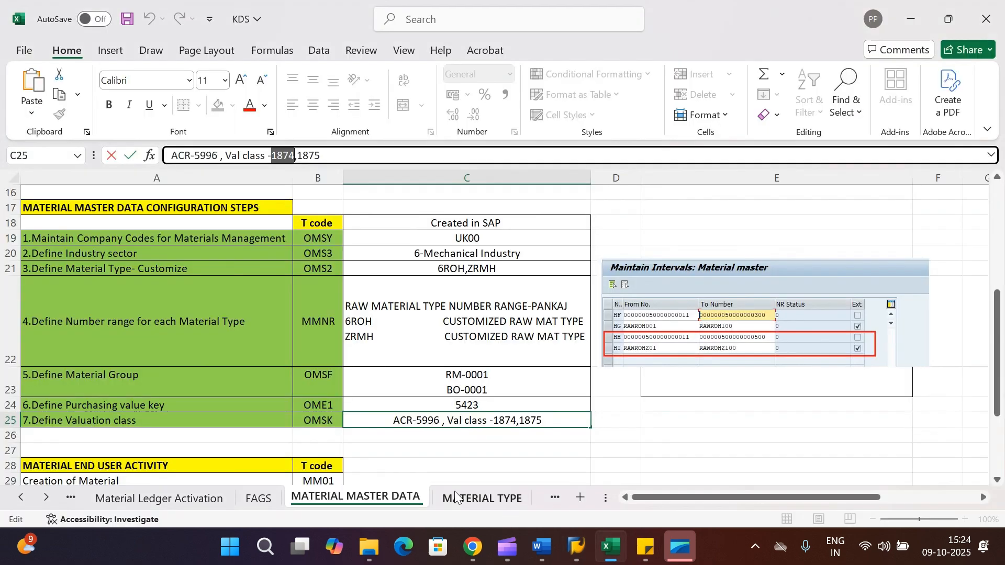
scroll(455, 452, down, 2)
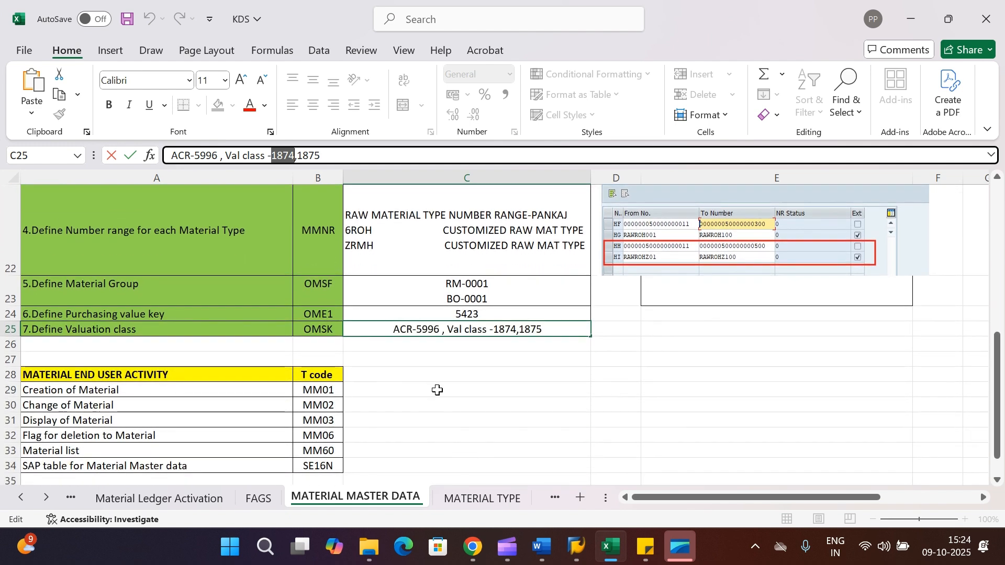
double_click(438, 390)
key(ctrl+v)
click(421, 431)
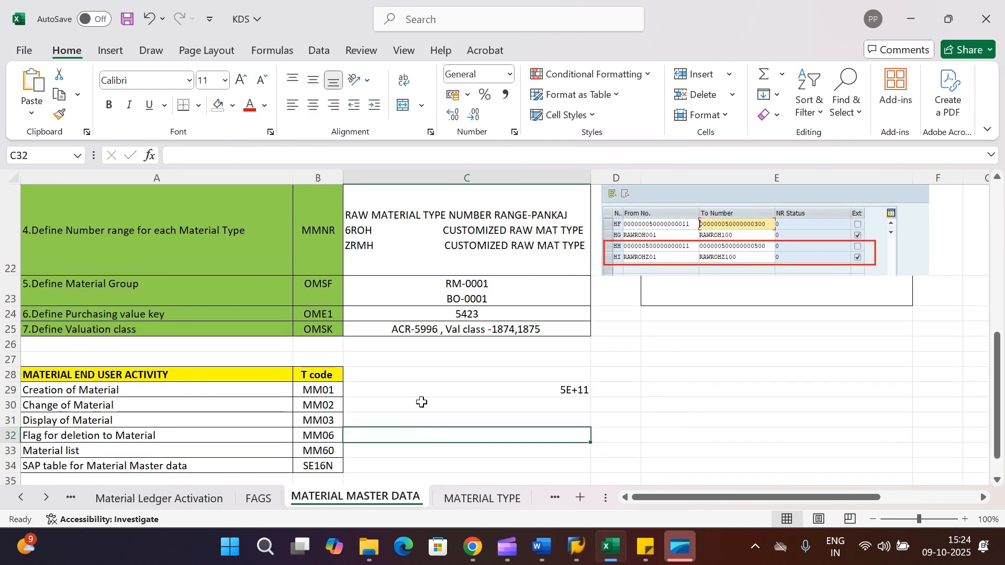
Open the material number in cell C29 for editing.
click(412, 391)
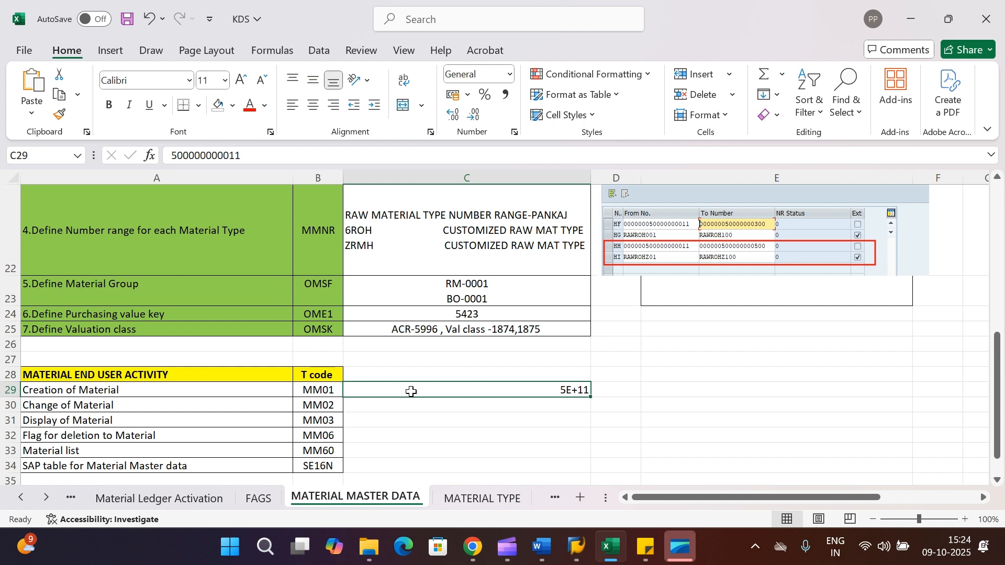
double_click(411, 392)
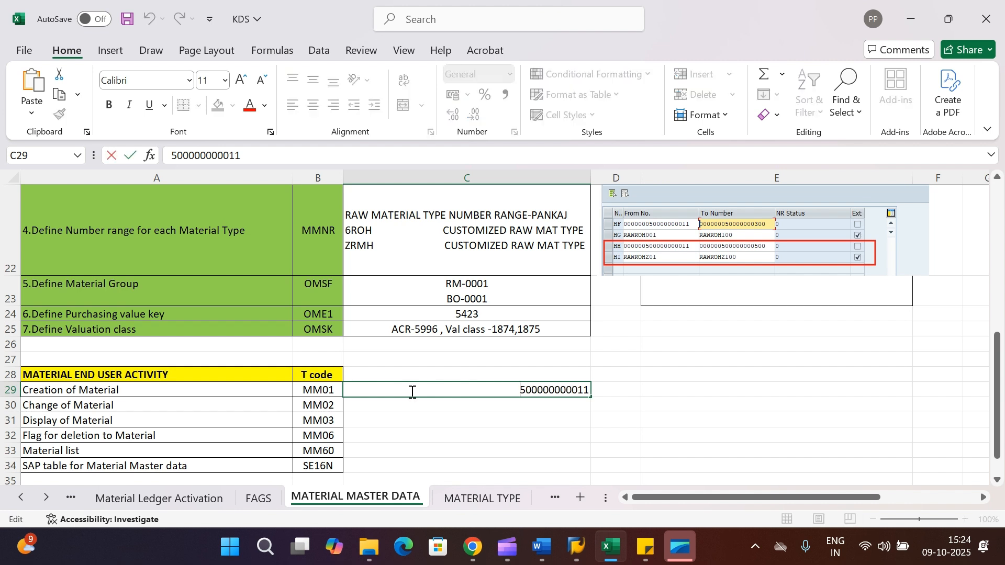
click(454, 438)
double_click(495, 390)
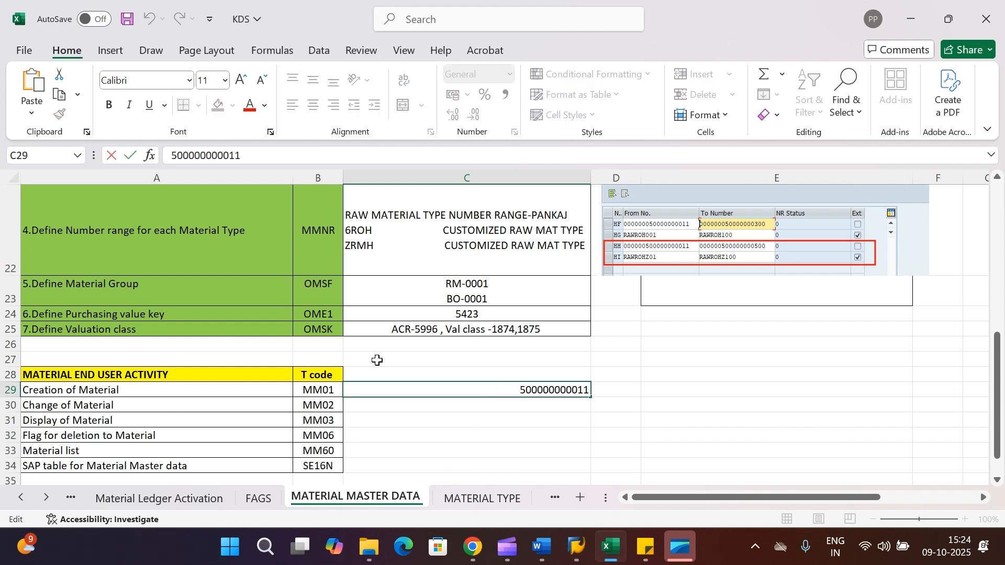